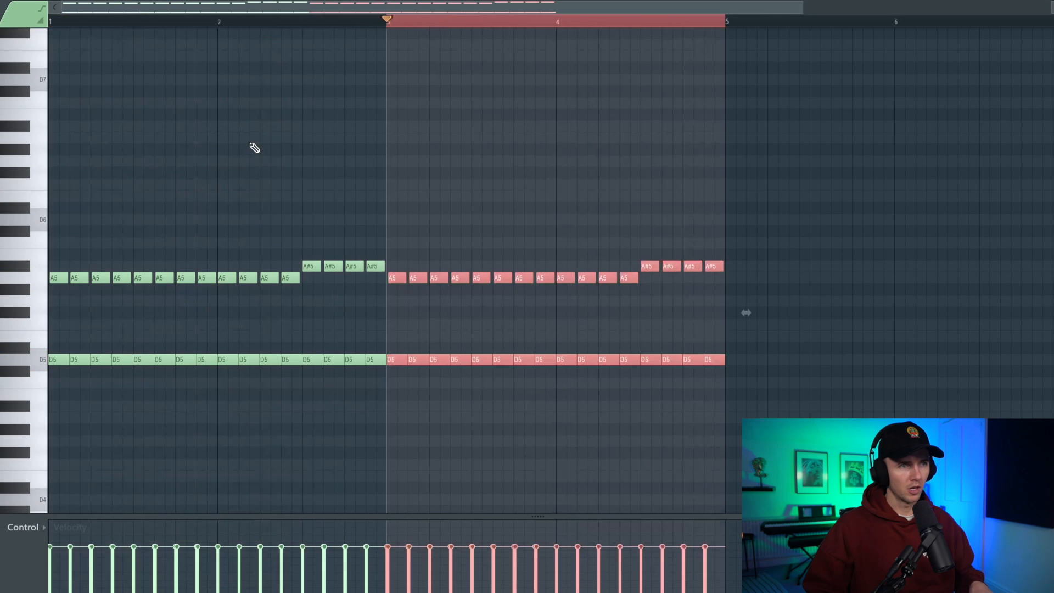
Step: Vary the guitar's A5 and A#5 top line across four bars, ending the phrase on F5 and E5, and play it back
key(ctrl+a)
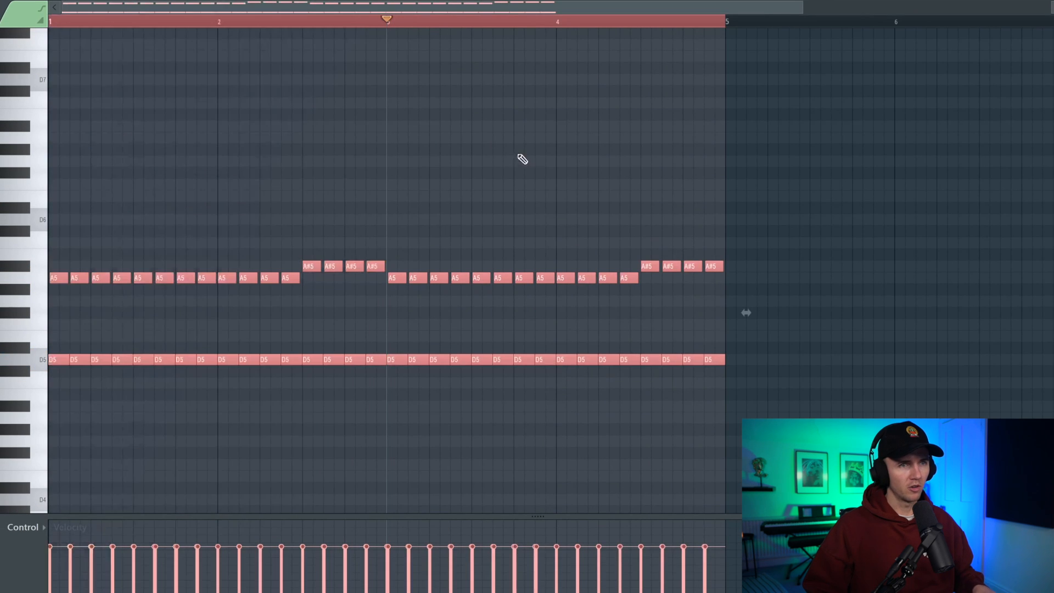
key(ctrl+d)
drag(668, 267, 668, 279)
key(ctrl+d)
key(space)
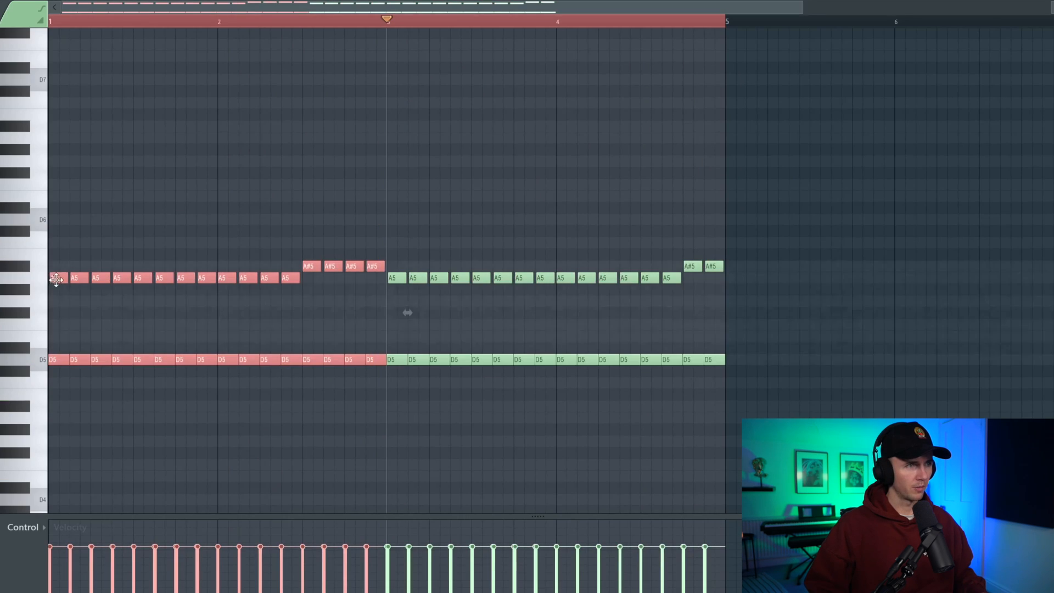
key(space)
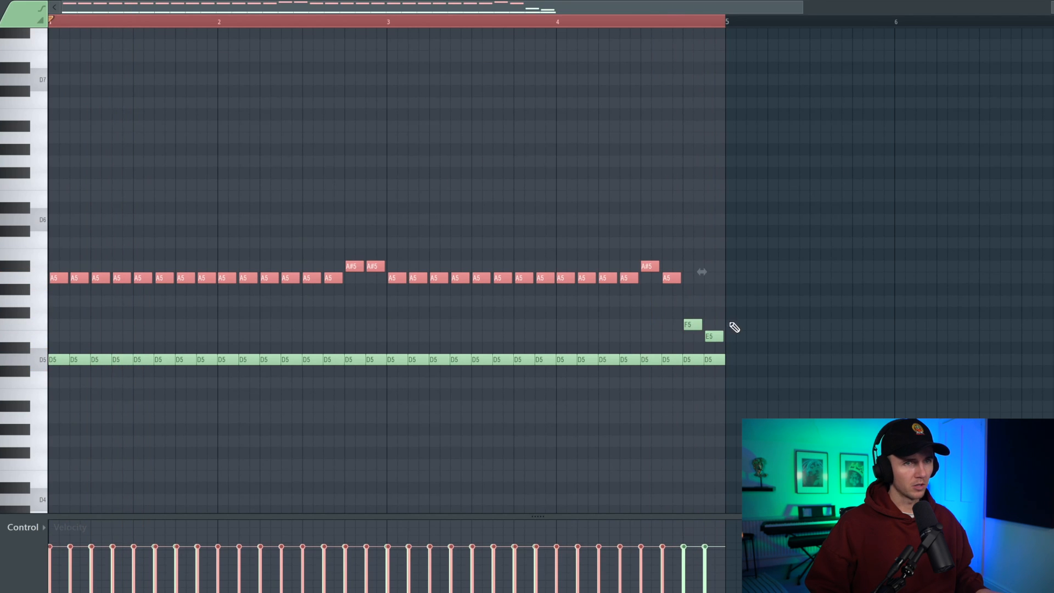
Step: Copy the guitar's top line one octave lower beneath the D5 notes and play the result
key(ctrl+Down)
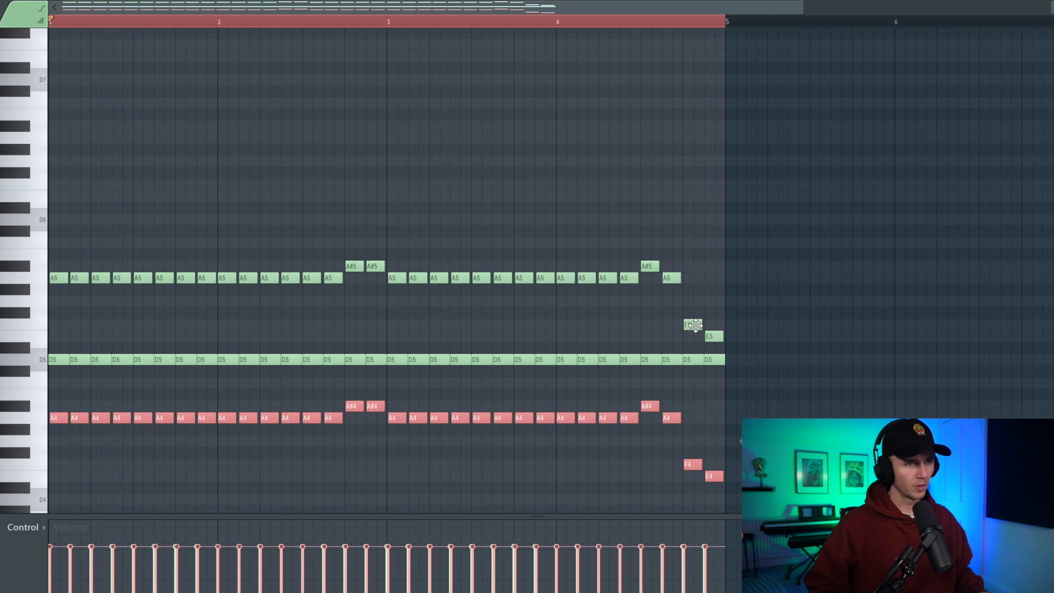
key(ctrl+d)
key(space)
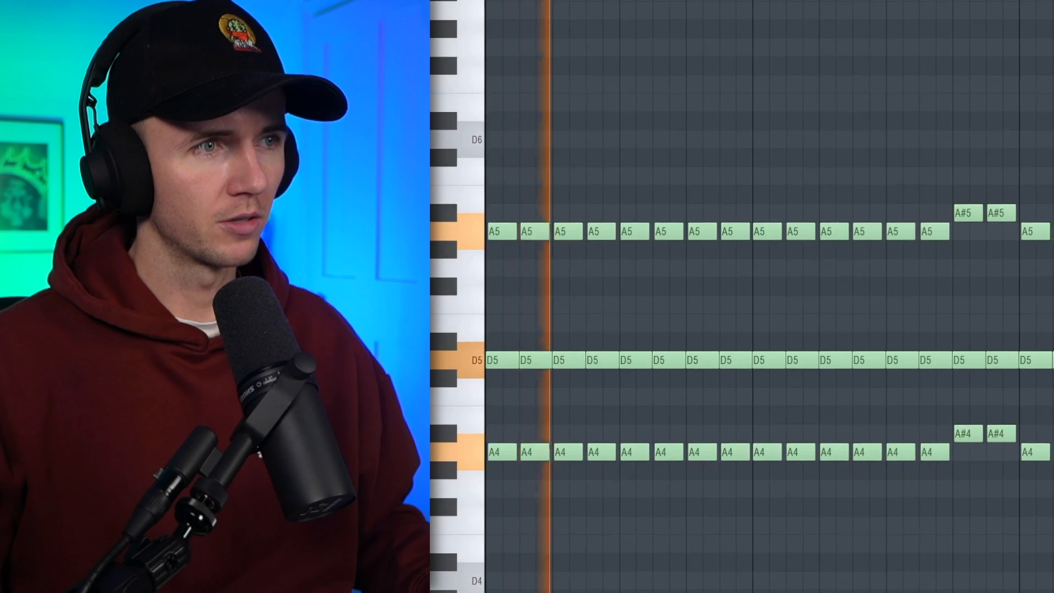
Step: Randomize the velocities of the guitar notes with the randomizer's VEL level, leaving its pattern generation off
scroll(431, 148, down, 2)
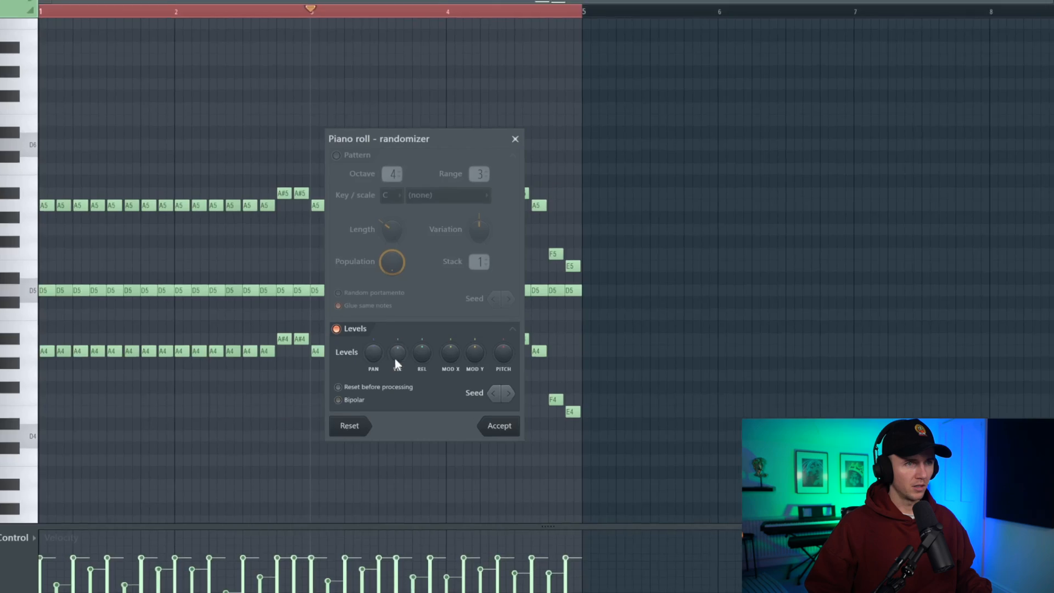
drag(395, 357, 395, 365)
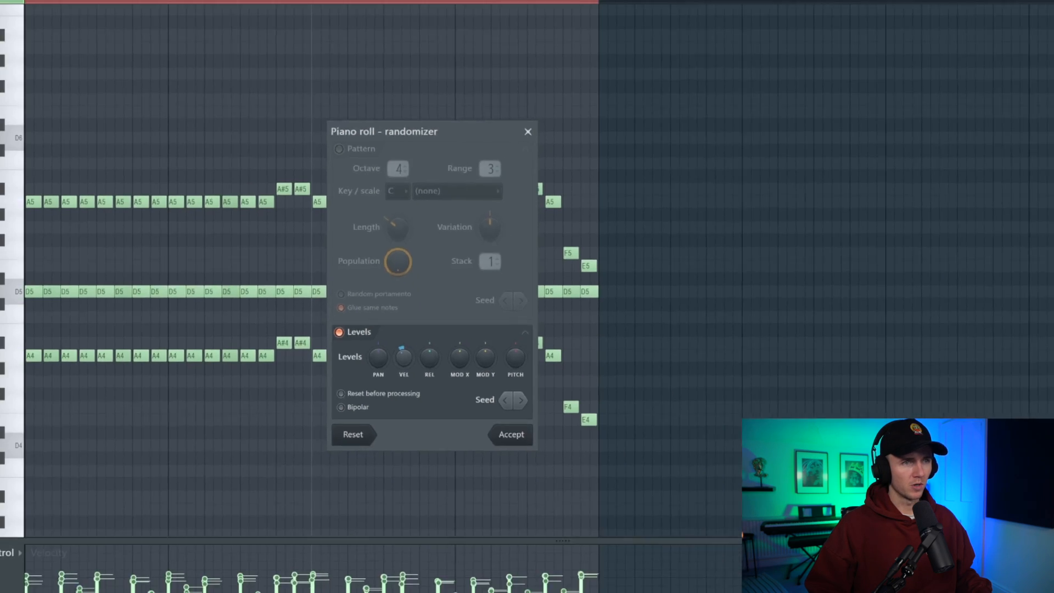
click(645, 541)
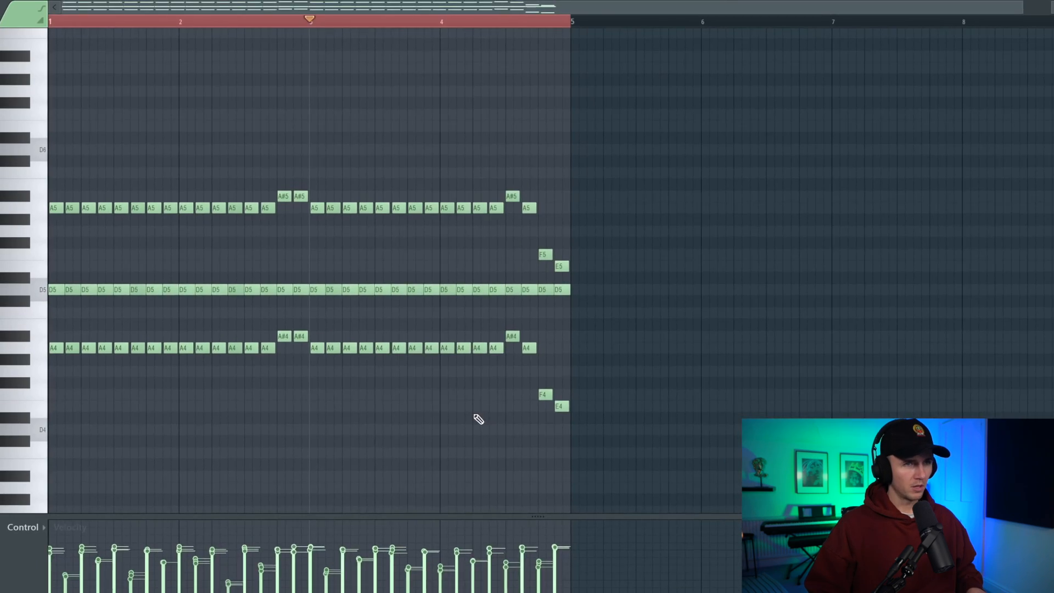
Step: Duplicate the four-bar riff into bars 5 to 8, vary the copy with gaps, short stabs and higher notes, and play it back
key(ctrl+b)
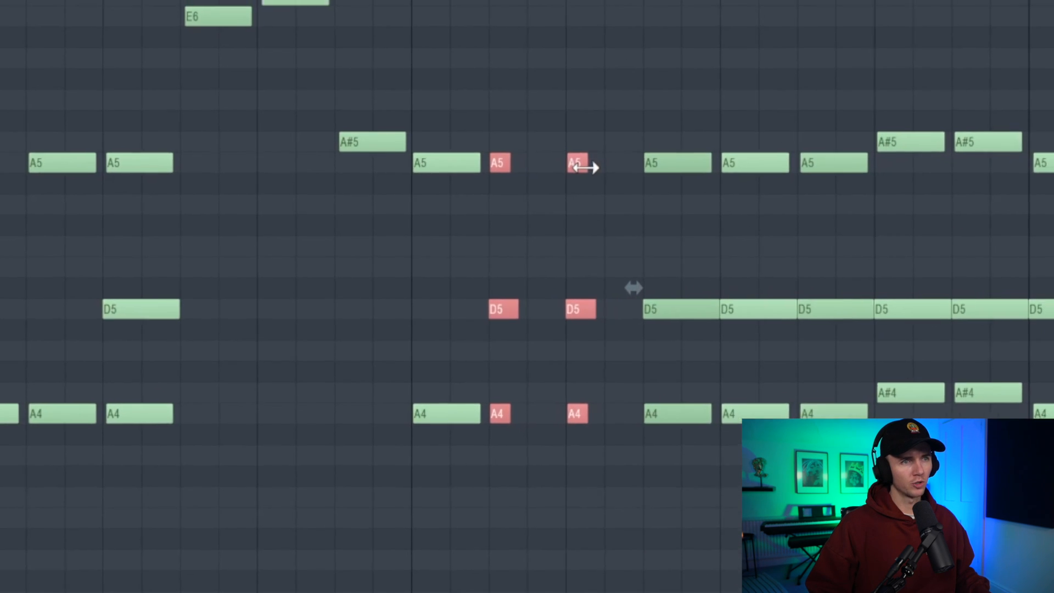
key(space)
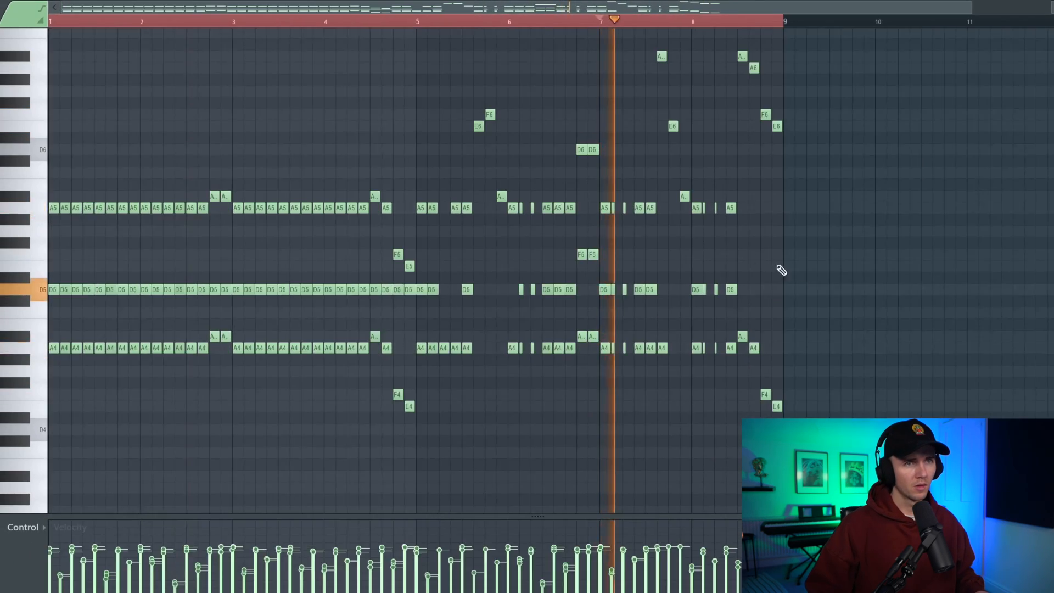
scroll(743, 249, up, 2)
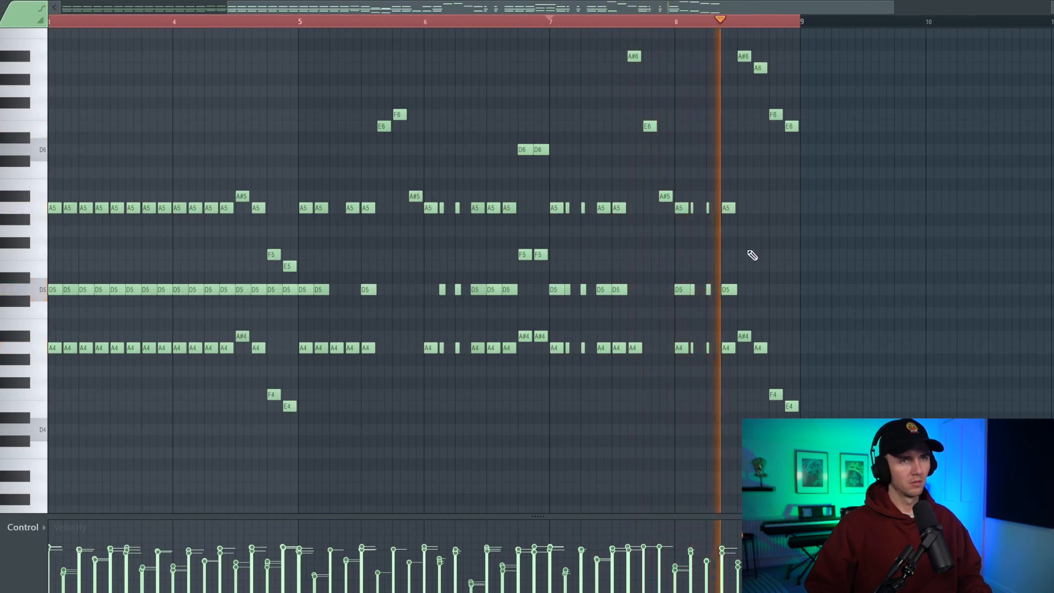
scroll(757, 254, down, 3)
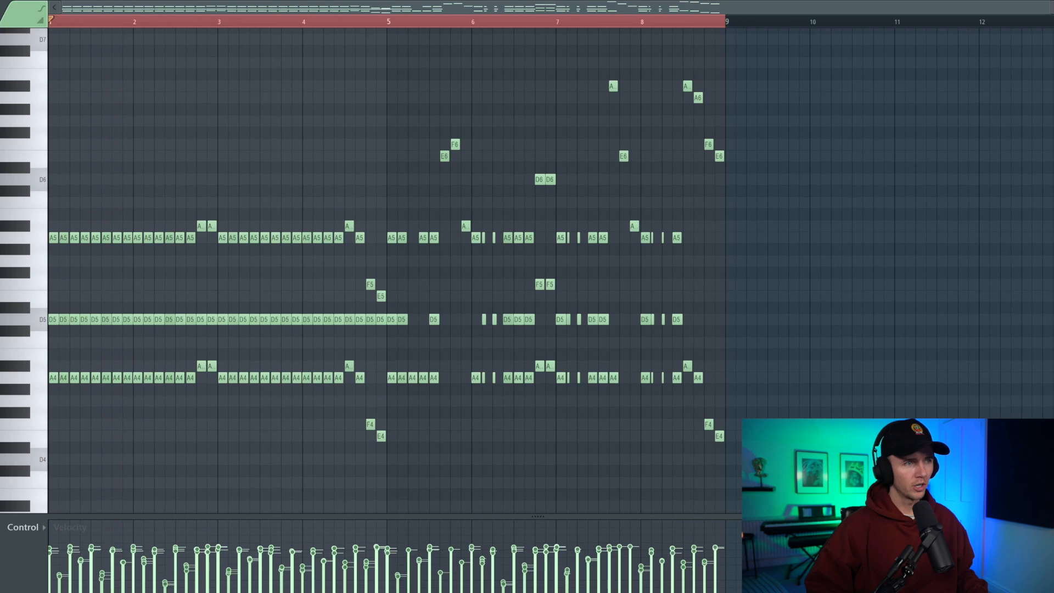
Step: Transpose the whole guitar riff up two semitones and load the BP Chicago Kitchen Jam preset in Guitar Rig 6
key(Up)
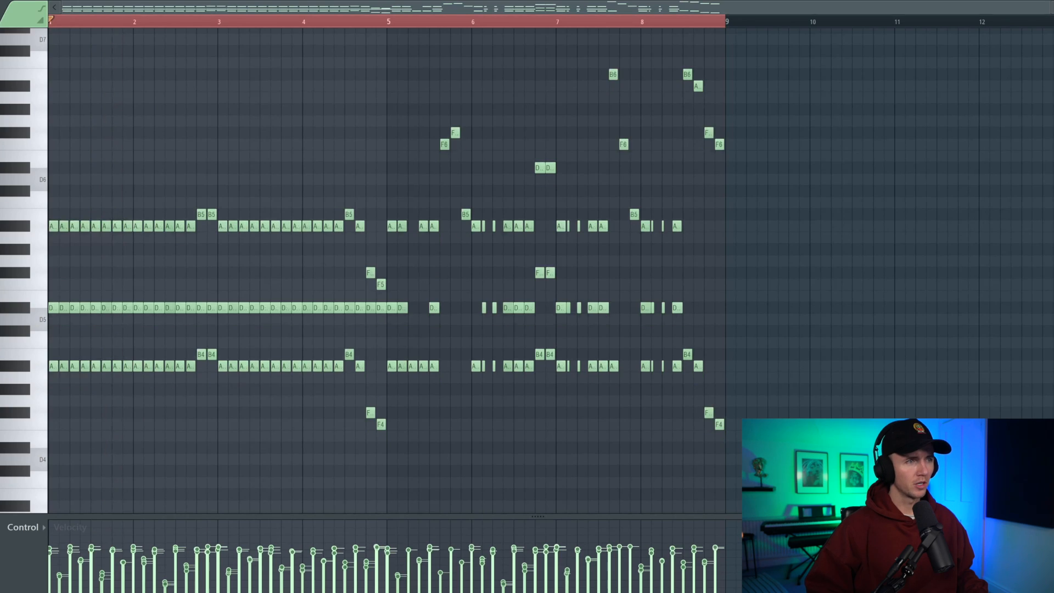
key(Up)
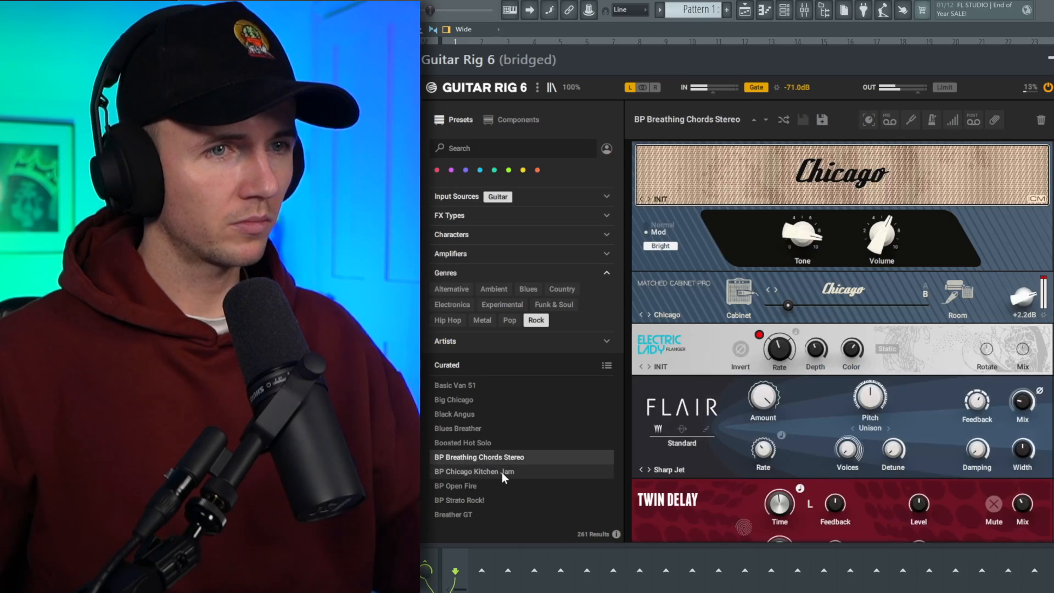
click(501, 472)
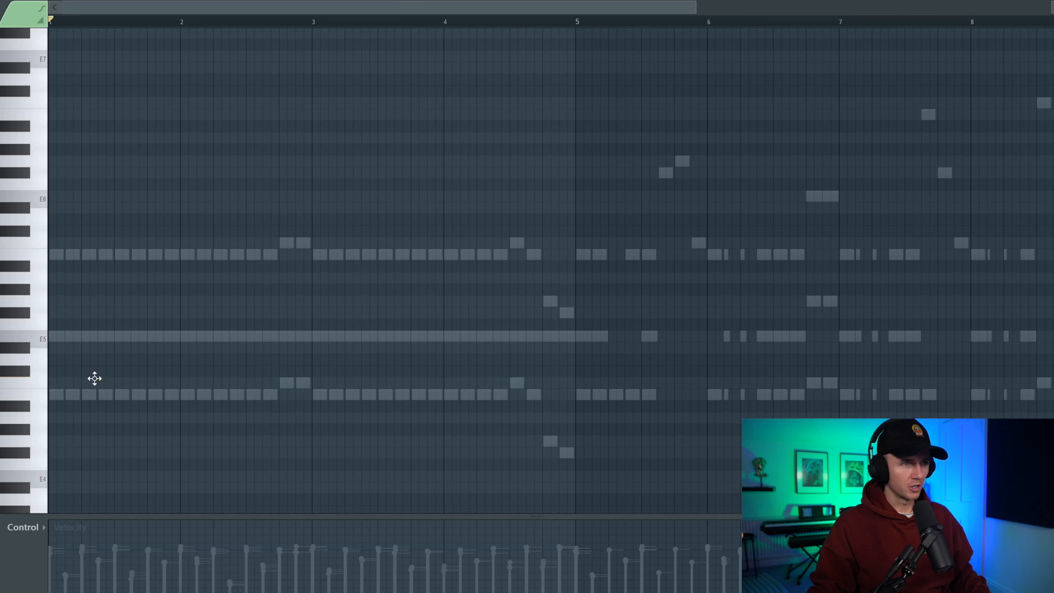
Step: Start the drone part with a long C5 note from bar 1 under the guitar riff and play it
click(46, 377)
key(space)
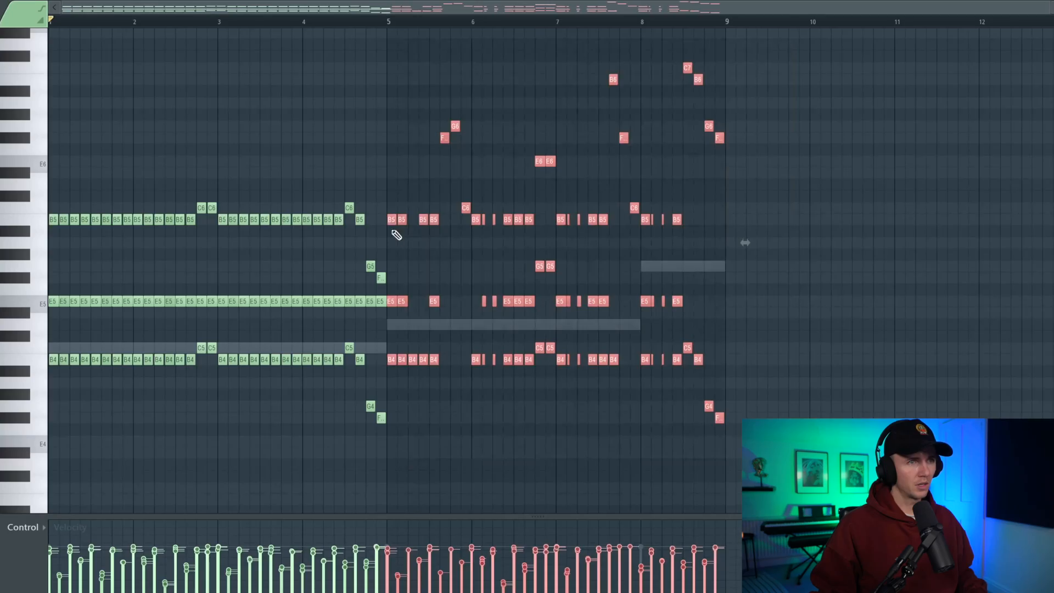
Step: Move the guitar variation from bar 5 to bar 9, repeat the opening riff in bars 5 to 8, and play the arrangement
drag(397, 220, 418, 219)
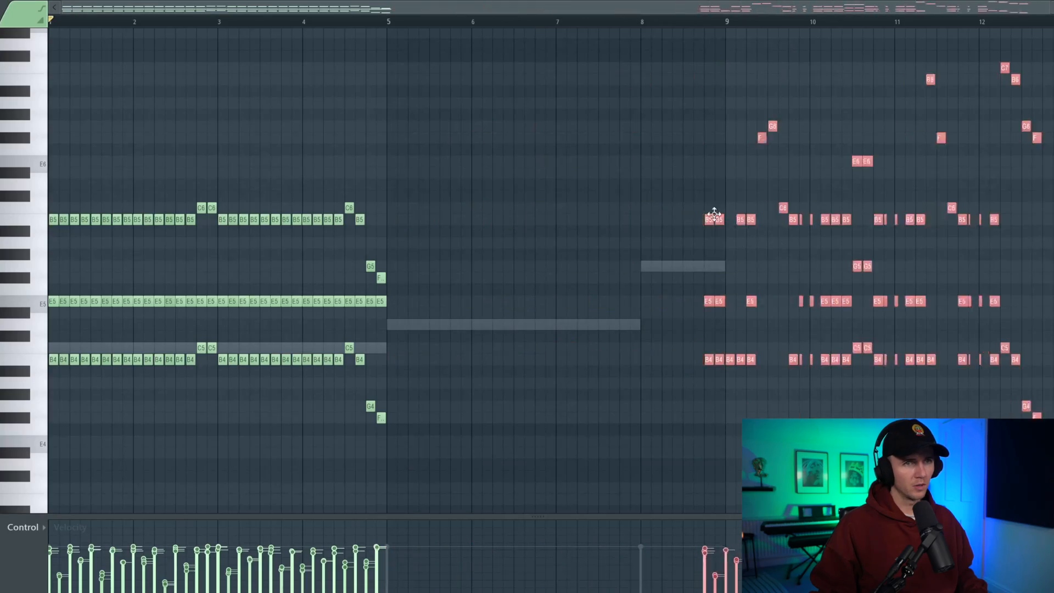
drag(714, 214, 735, 216)
drag(574, 108, 50, 501)
drag(866, 40, 557, 464)
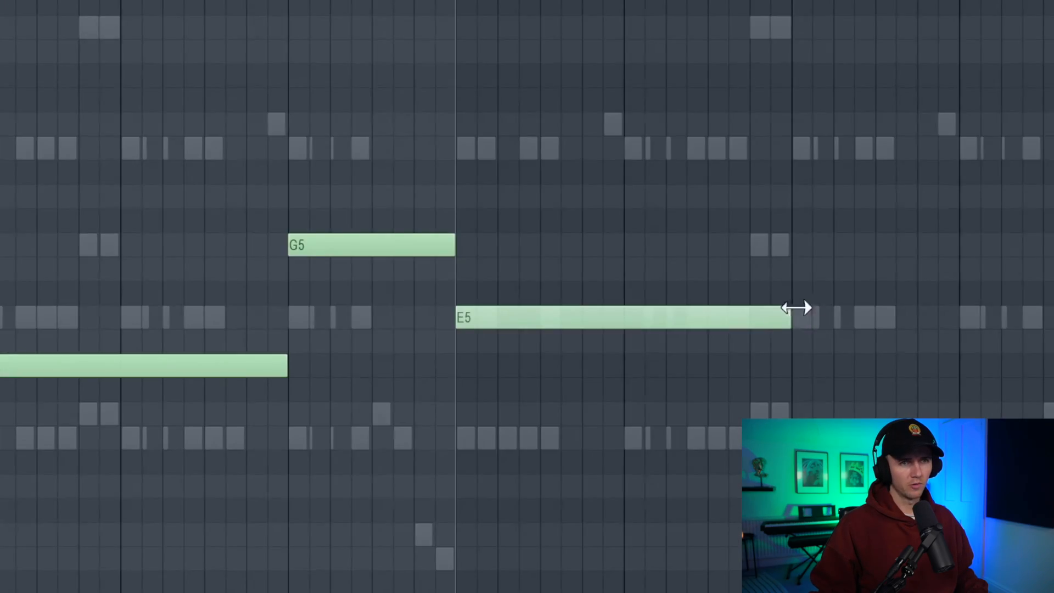
key(space)
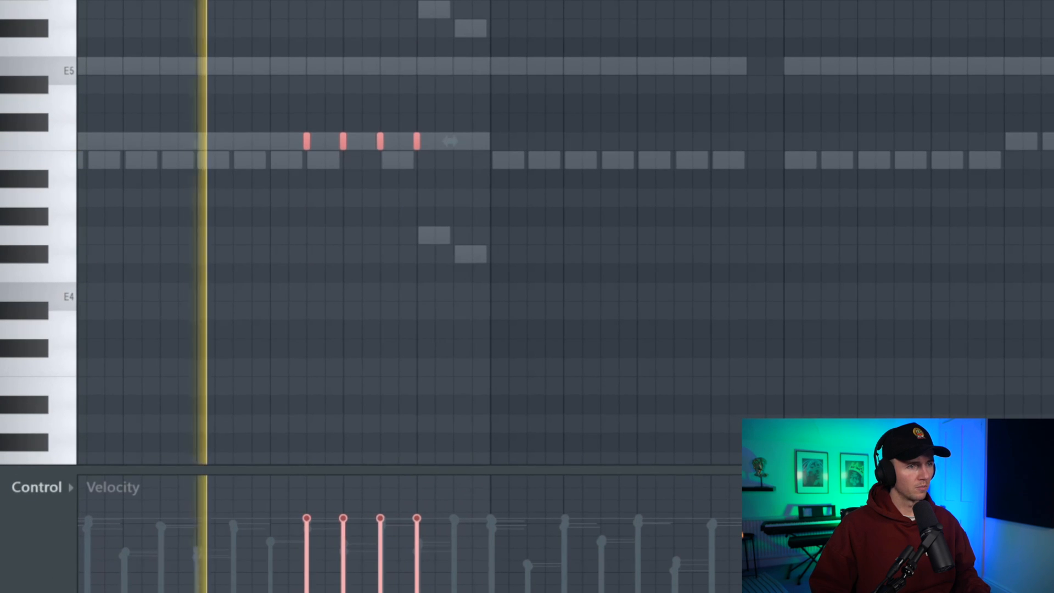
Step: Add C5 fill hits to the snare pattern toward the end of the four-bar sections, through bar 8
ctrl+click(506, 275)
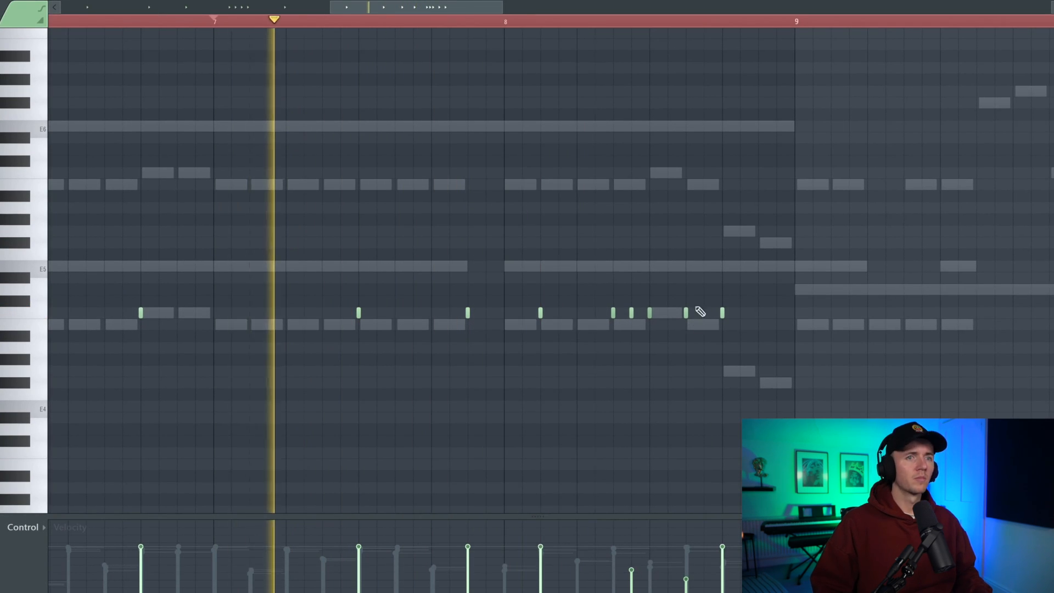
scroll(643, 145, down, 4)
ctrl+shift+click(799, 23)
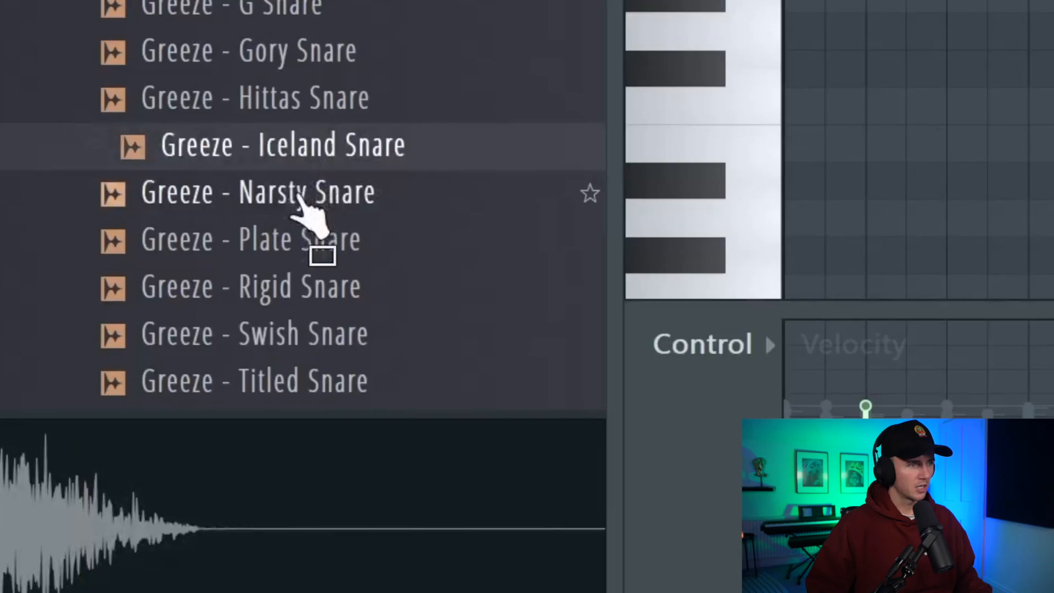
Step: Bring the Greeze - Narsty Snare, Greeze - Higher Counter Snare and CS16 samples into the project as additional snare layers
drag(308, 212, 308, 212)
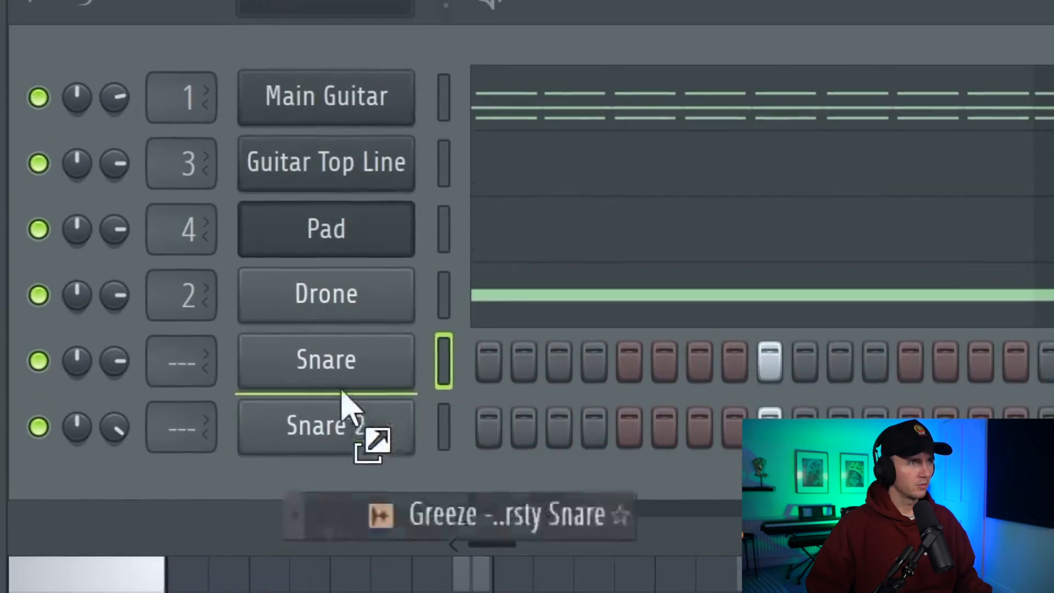
drag(109, 136, 109, 129)
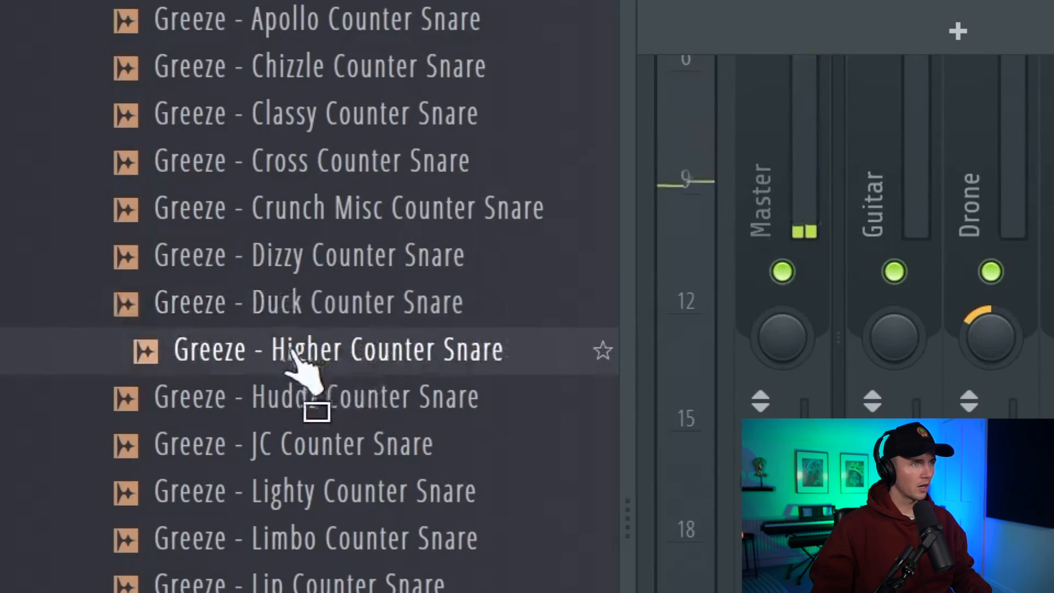
drag(296, 366, 966, 14)
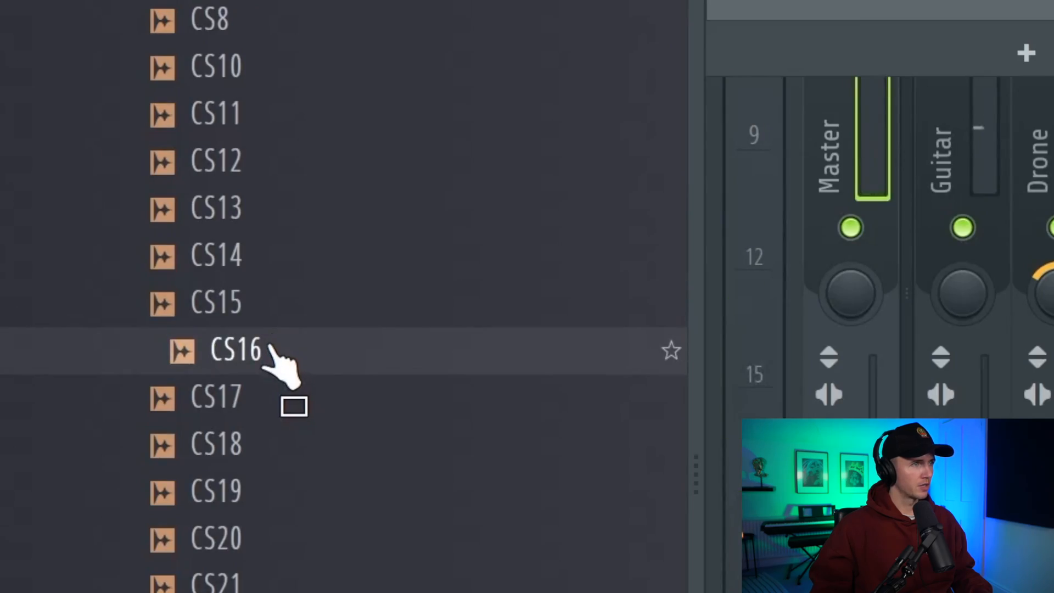
drag(270, 346, 458, 384)
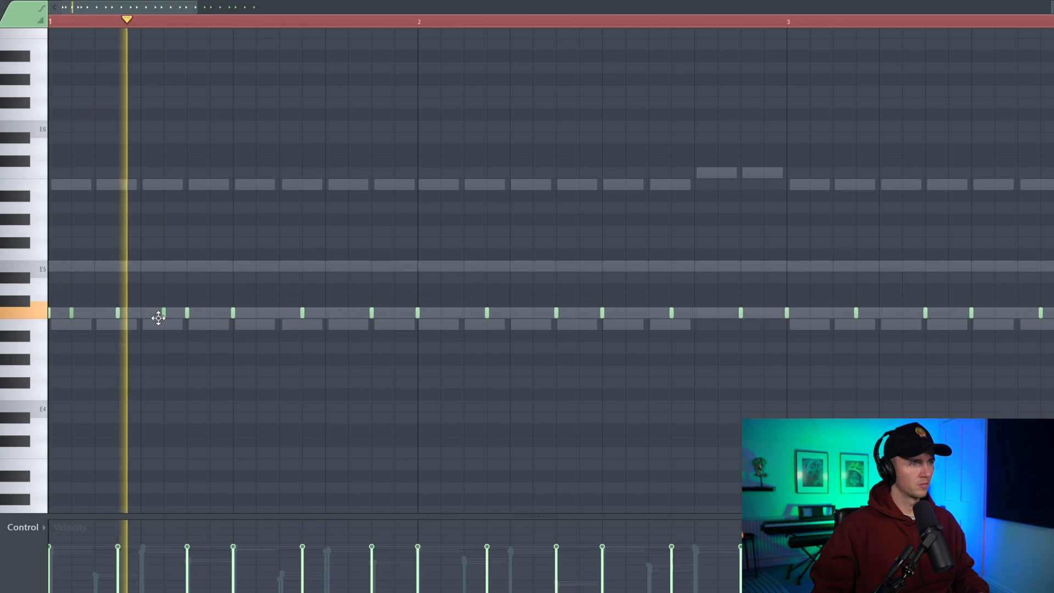
Step: Chop a C5 percussion note in bar 1 into a four-hit roll and add further C5 hits after it
key(alt+u)
click(500, 374)
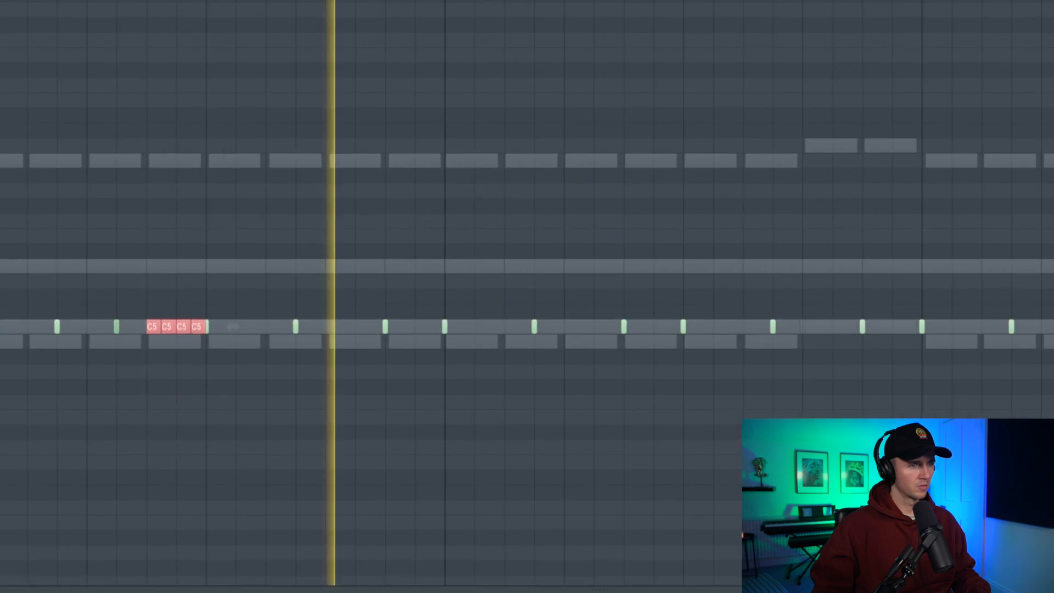
click(462, 347)
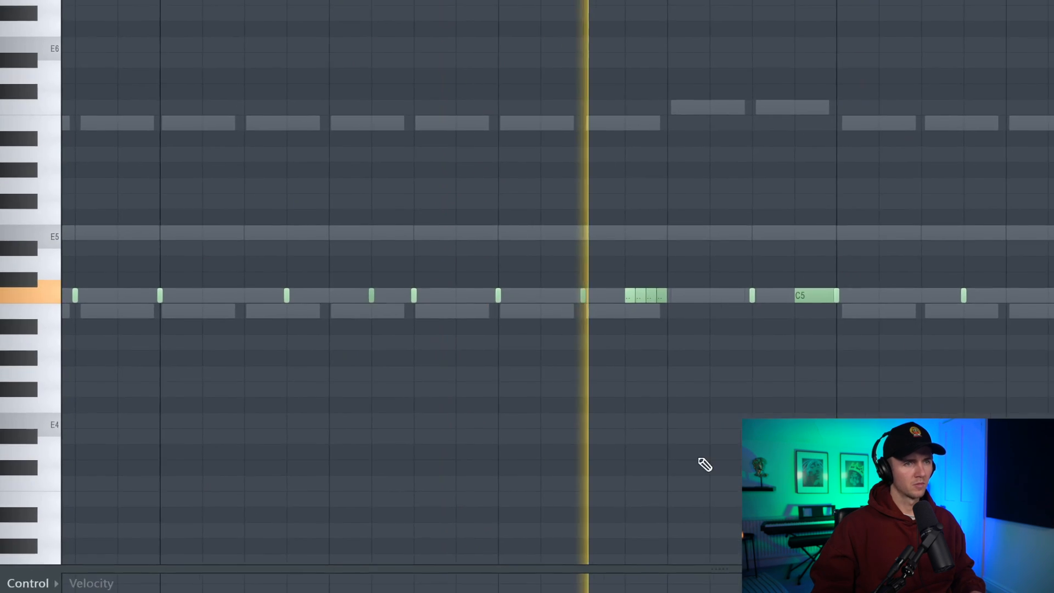
Step: Place an E5 percussion note in bar 3, chop it into a fast roll, and add pitched accent hits through bar 4
scroll(574, 418, down, 4)
click(626, 254)
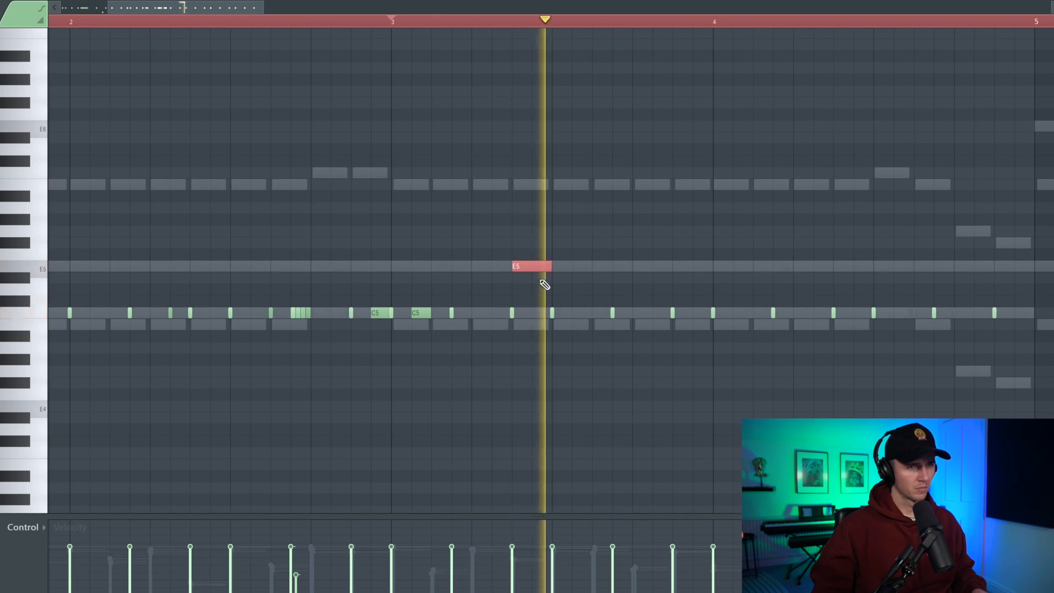
key(alt+u)
click(491, 370)
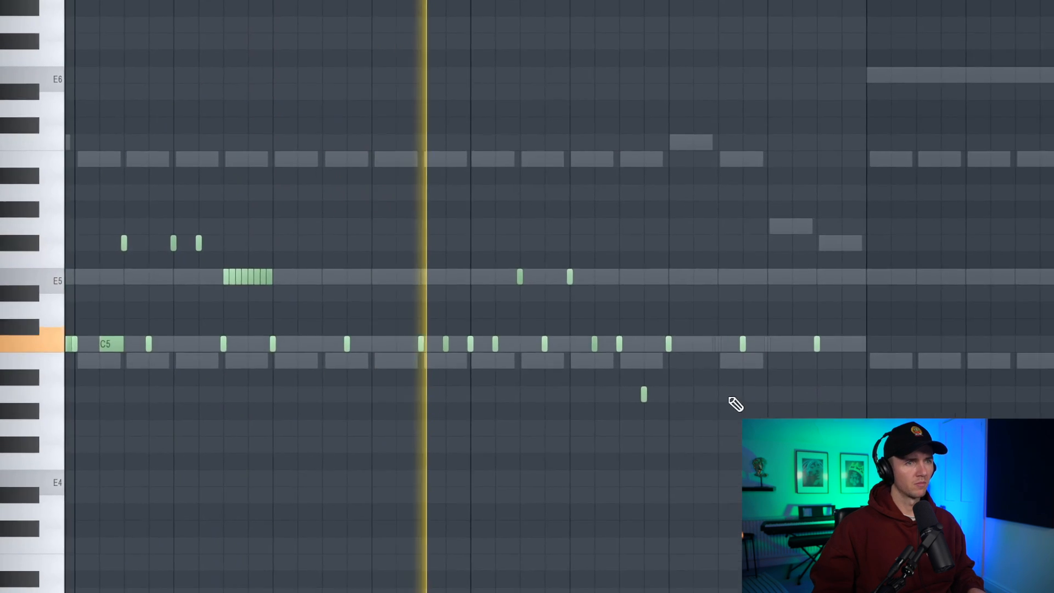
click(699, 377)
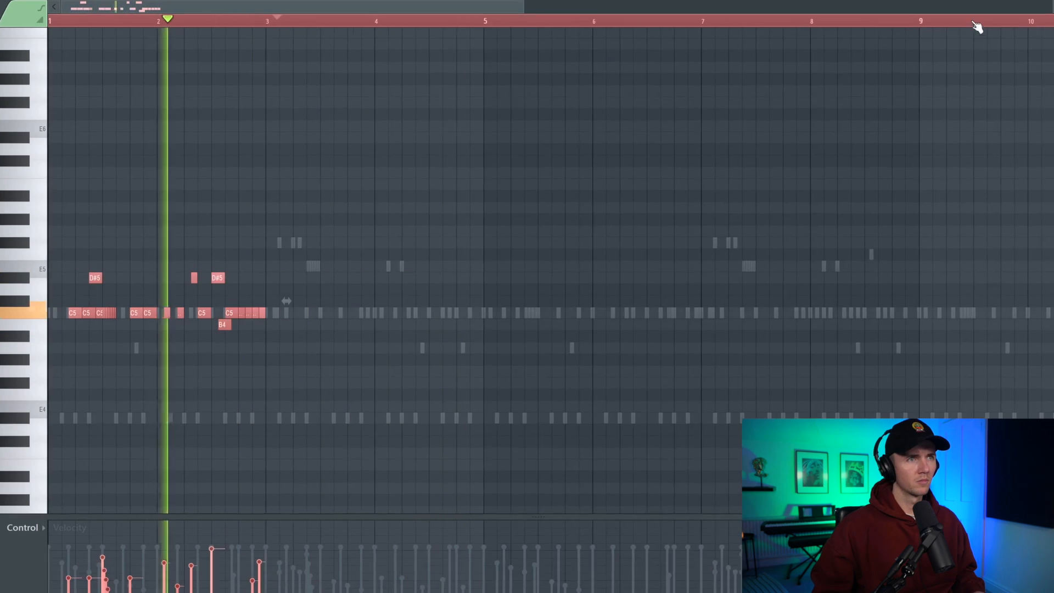
drag(976, 28, 336, 33)
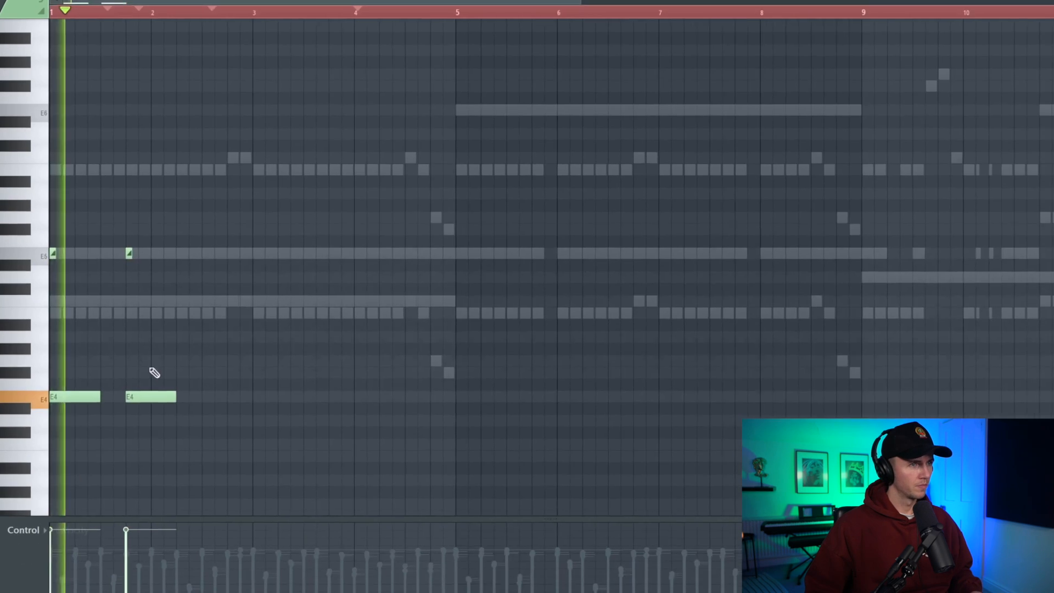
Step: Shorten the first E4 bass note, remove its slide, place a C5 slide note at the start of bar 2, and play it
scroll(146, 319, up, 3)
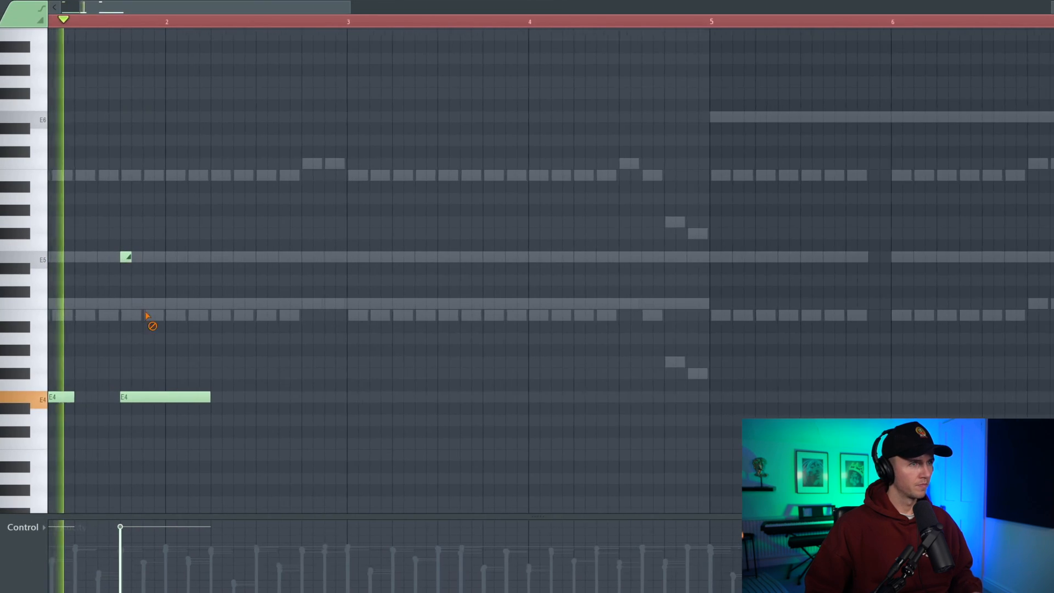
click(159, 311)
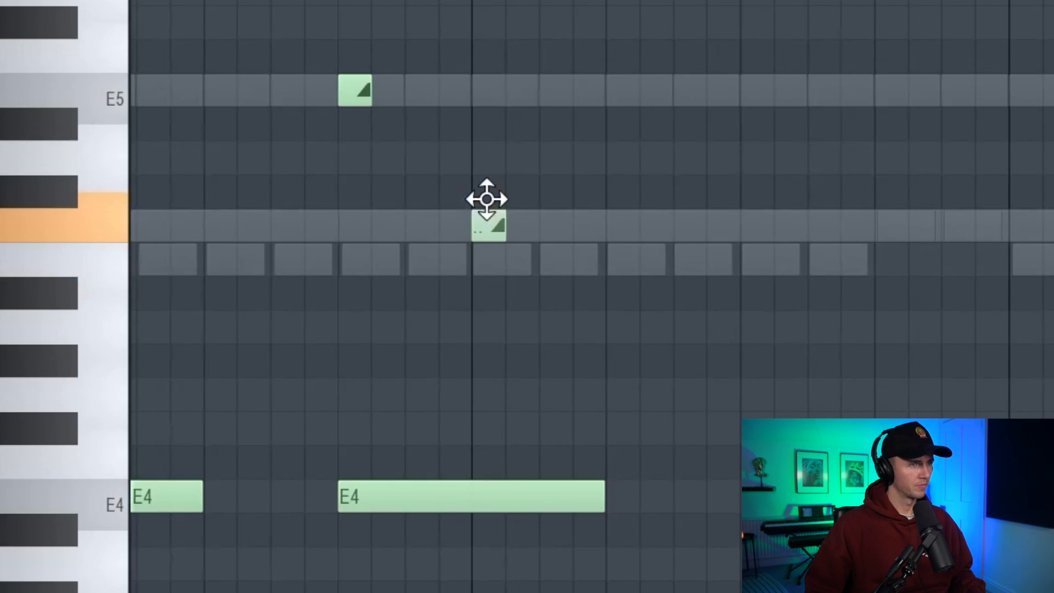
key(space)
Step: Shift the C6 slide note near the end of bar 6 slightly earlier and continue the E4 bass line with more slides
scroll(506, 221, down, 3)
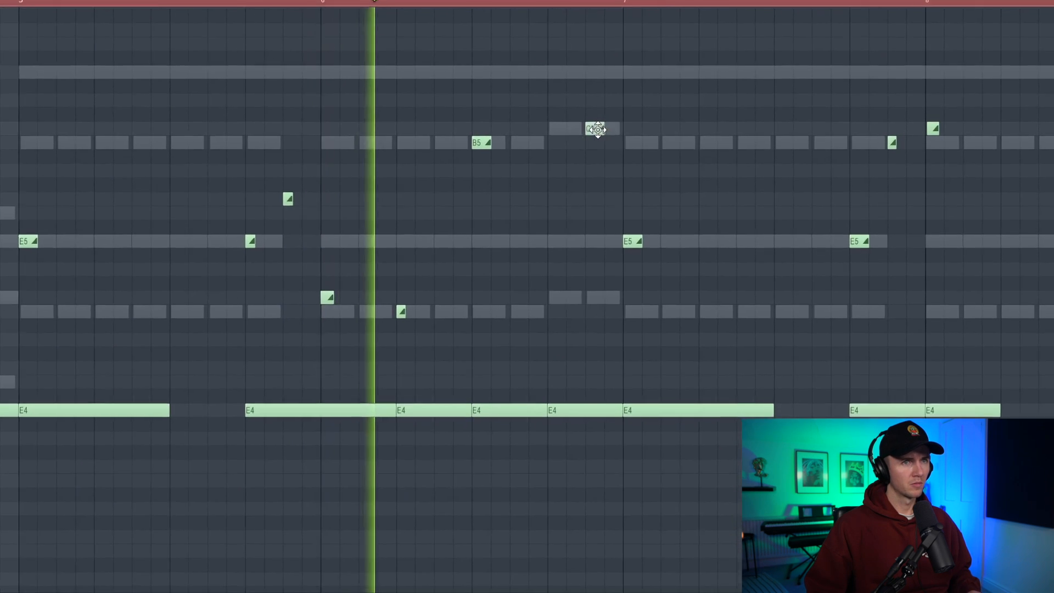
drag(577, 130, 566, 130)
scroll(477, 186, down, 2)
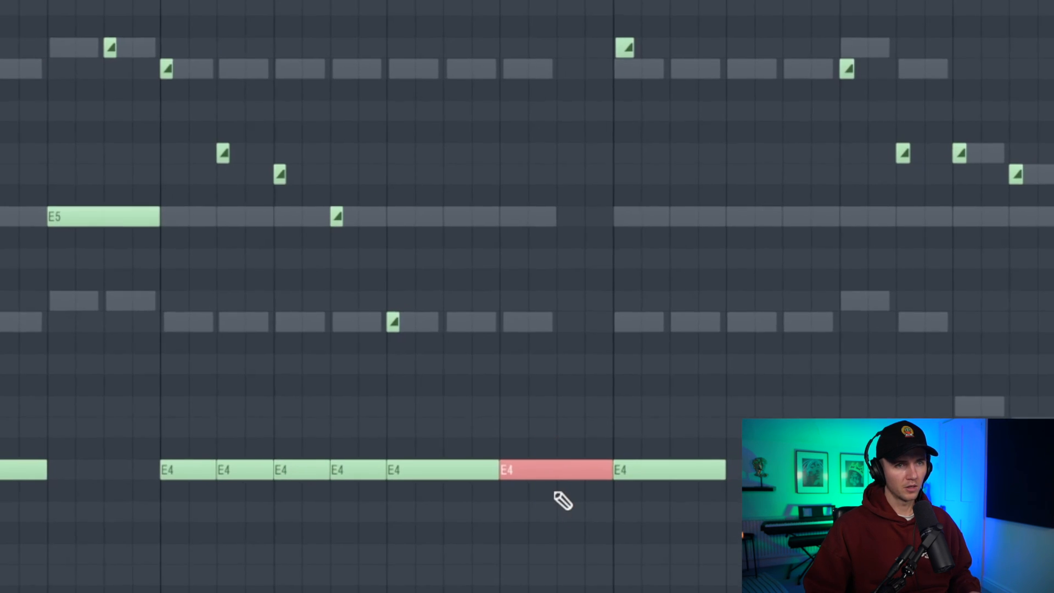
Step: Raise the last E4 bass note in bar 7 by an octave and lower the E5 note at bar 8 to B4
key(ctrl+Up)
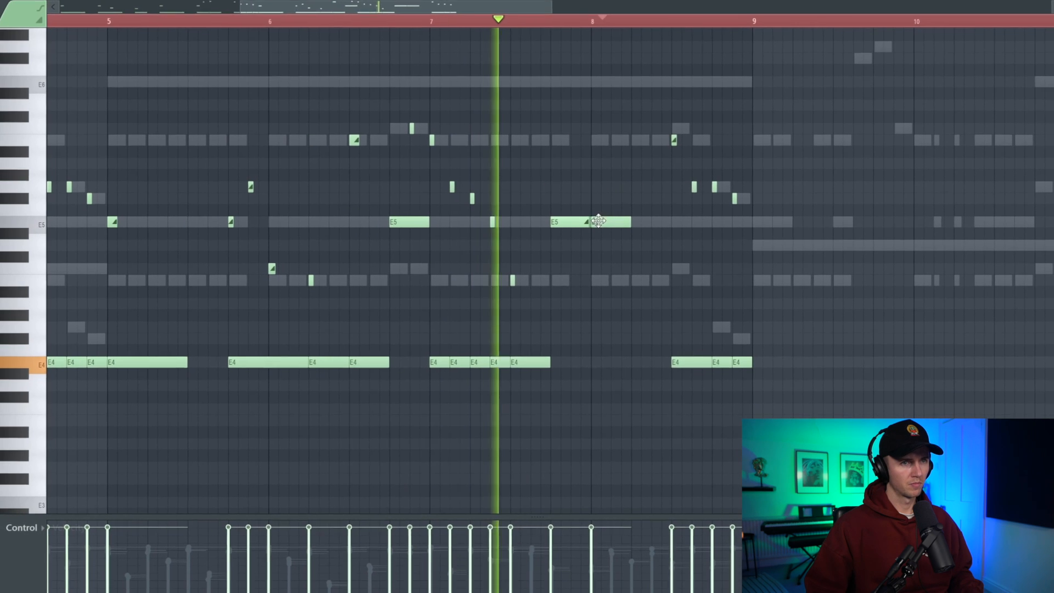
drag(596, 220, 599, 288)
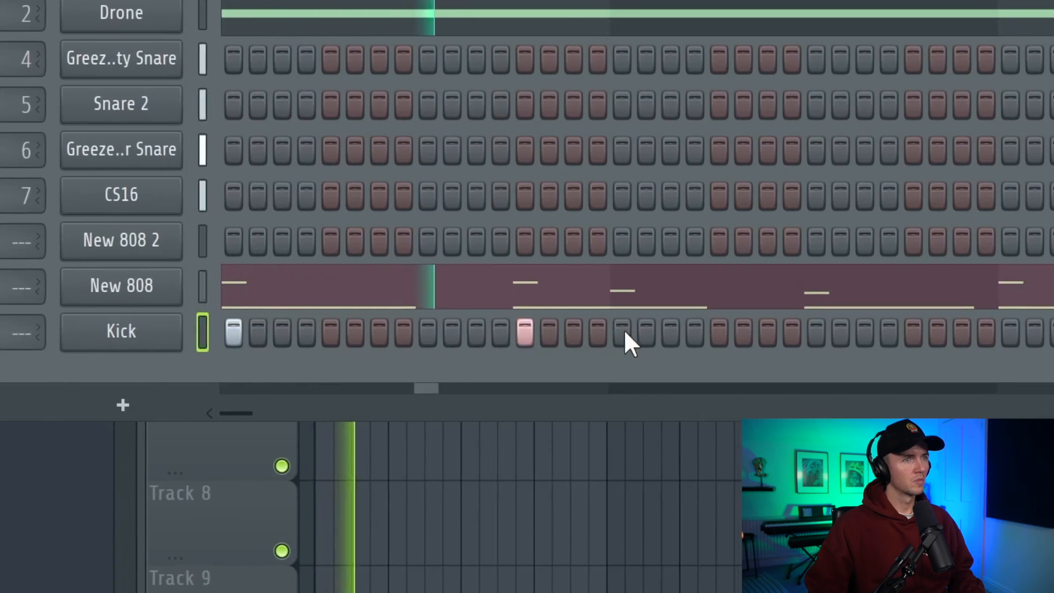
Step: Add kick hits in the step sequencer beneath the New 808 bass notes across bars 2 to 4
click(623, 332)
click(815, 332)
click(738, 332)
click(922, 332)
click(886, 332)
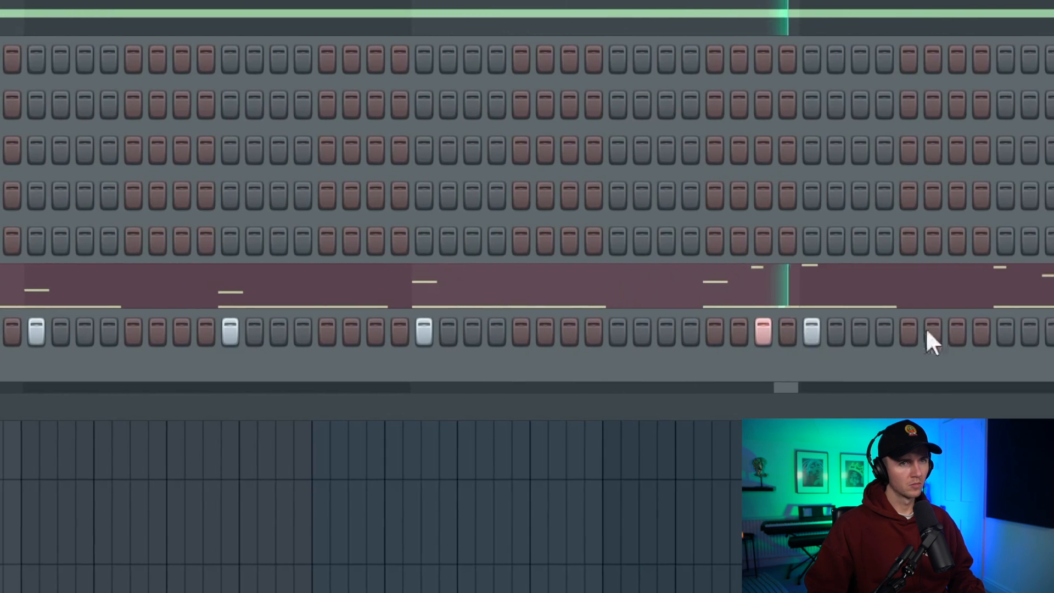
click(1005, 332)
click(995, 332)
click(1043, 332)
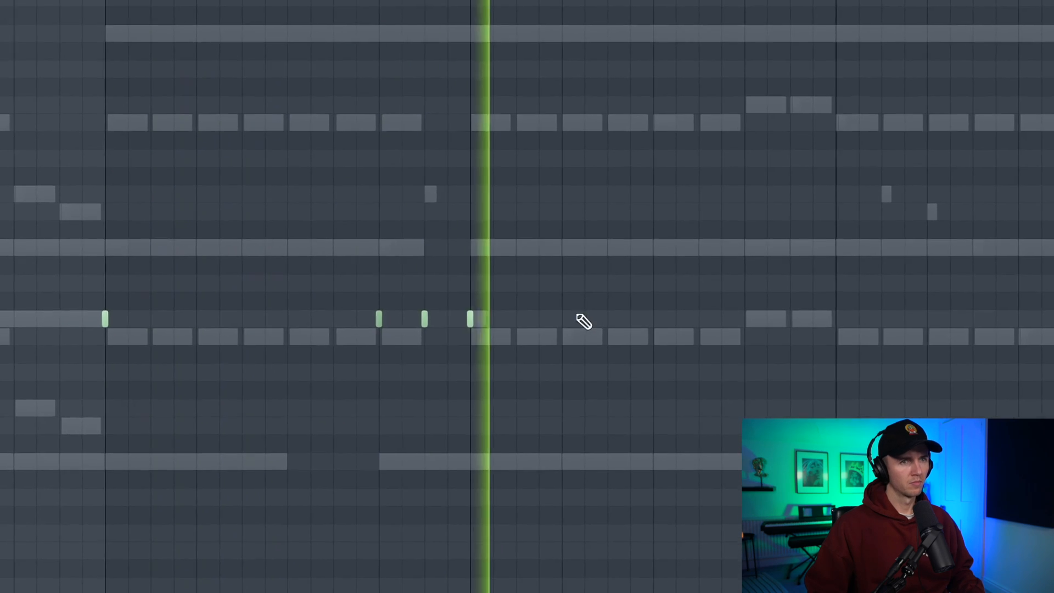
Step: Continue the kick pattern with C5 notes in bars 6, 7 and 8, following the ghosted bass line
click(606, 319)
click(789, 319)
click(835, 319)
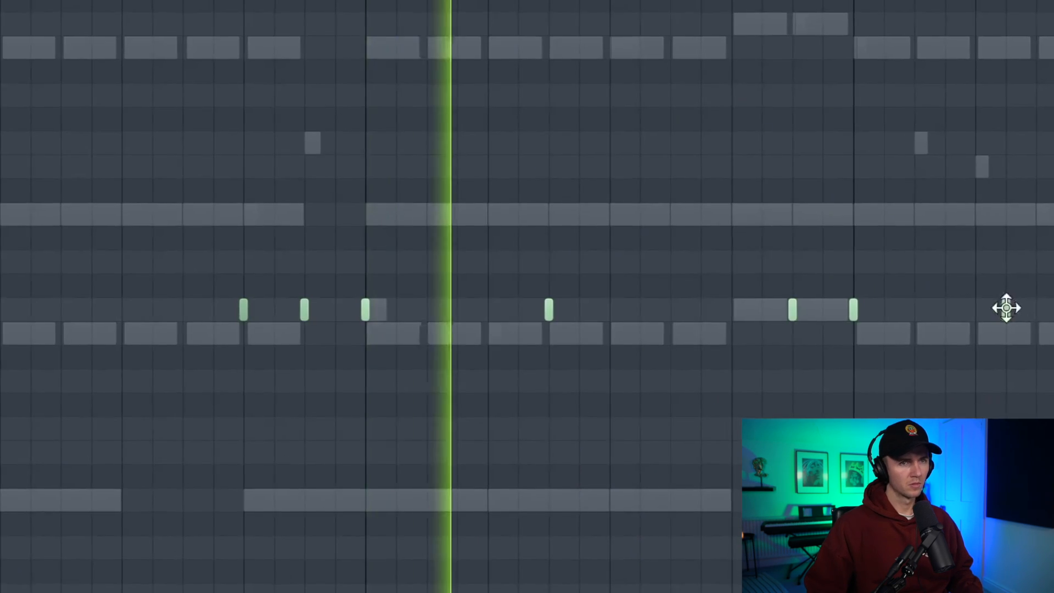
drag(1005, 307, 1023, 309)
scroll(646, 469, down, 4)
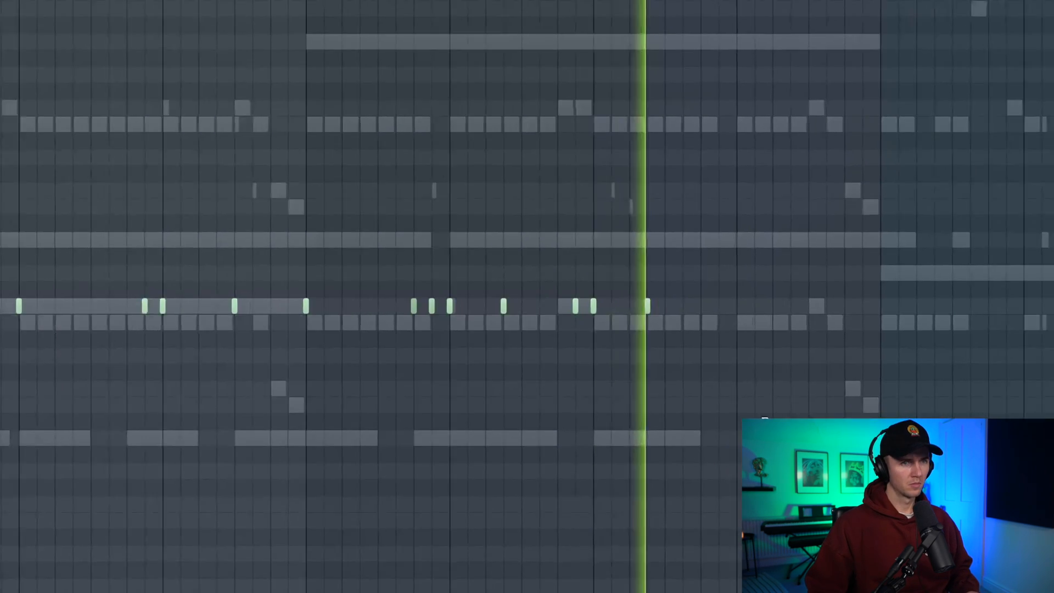
scroll(763, 421, up, 2)
click(736, 307)
click(833, 306)
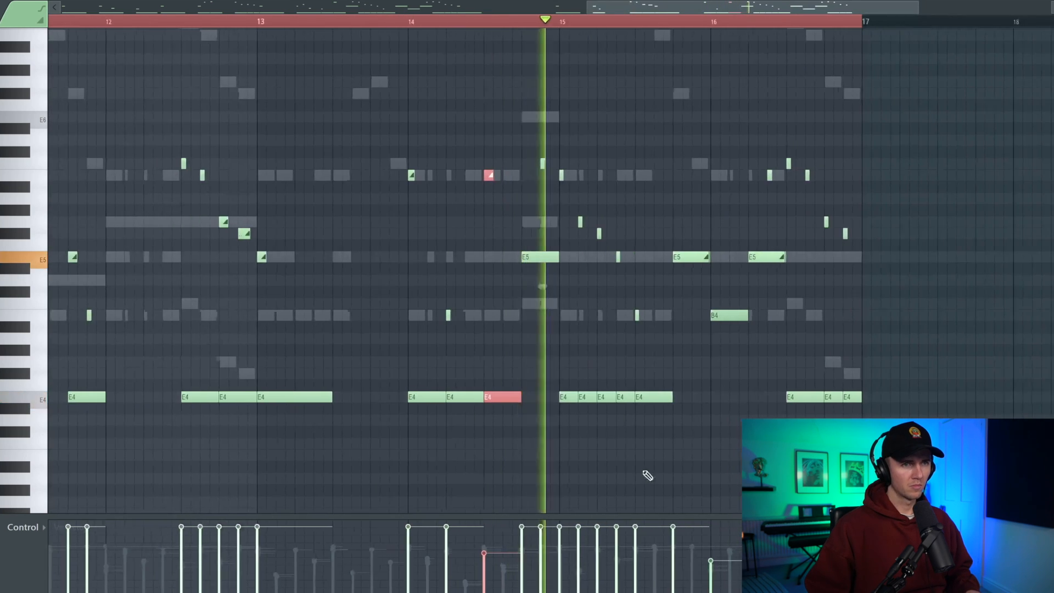
Step: Replace the run of short E4 bass notes in bar 15 with fewer E5 and E4 notes and rearranged slides
key(Delete)
drag(558, 124, 325, 287)
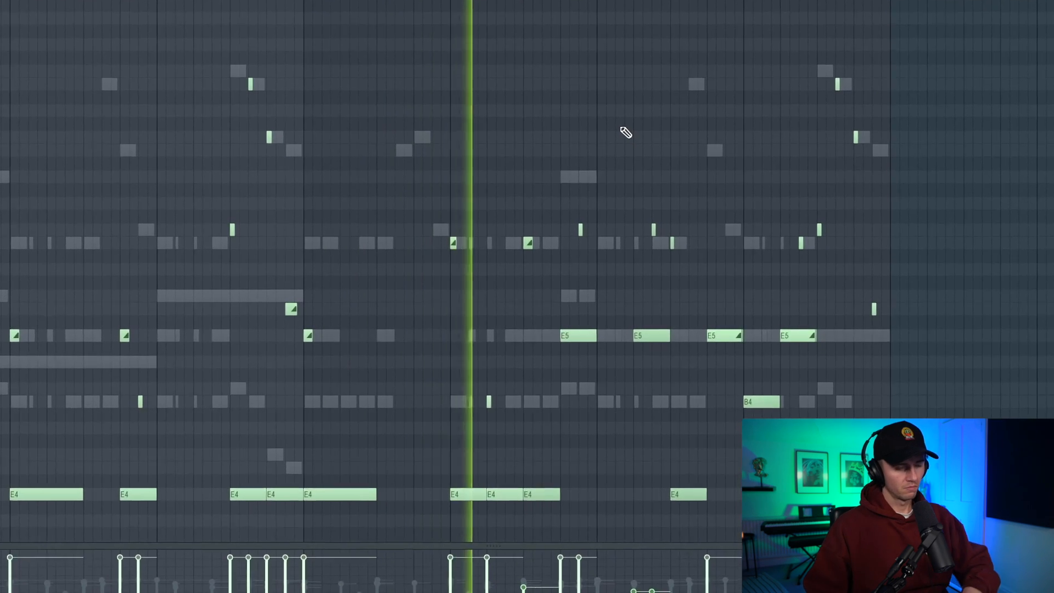
scroll(626, 132, down, 2)
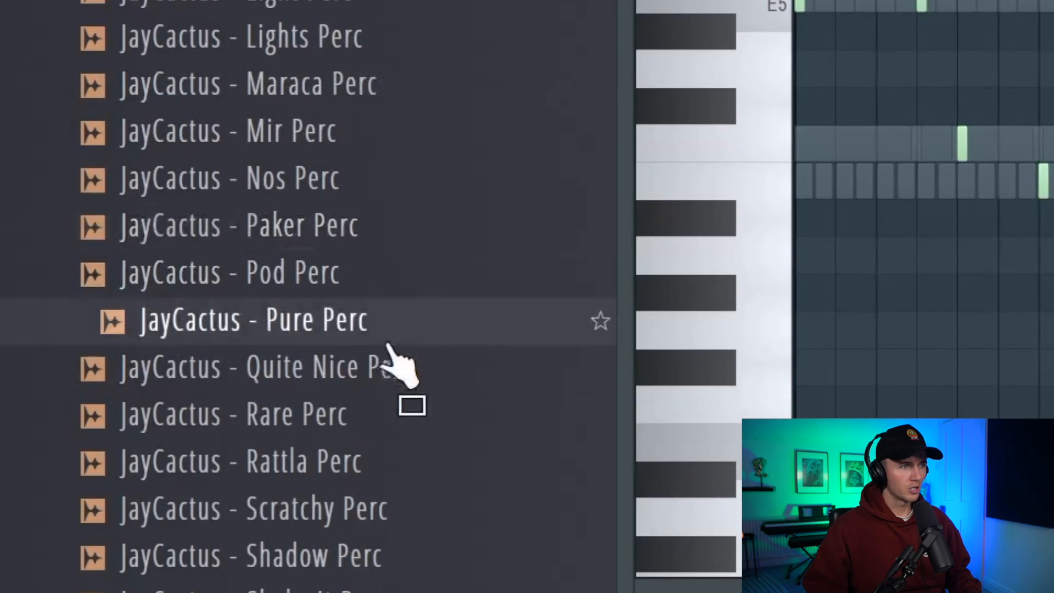
Step: Pick the JayCactus - Pure Perc sample and lay the Camera Flash effect with a reversed copy around bar 9 in the playlist
drag(384, 373, 695, 329)
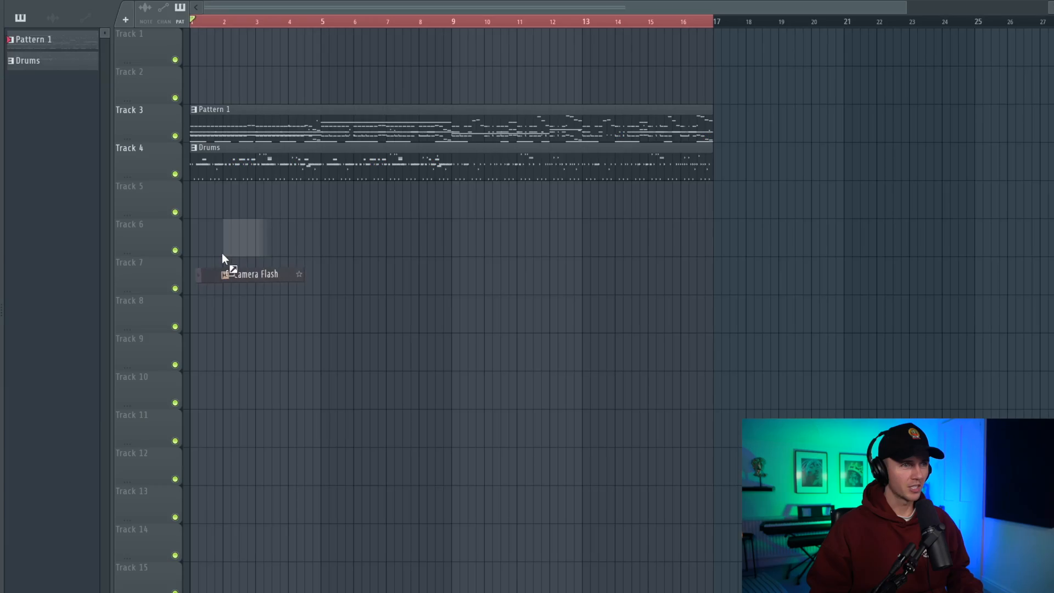
drag(222, 252, 225, 245)
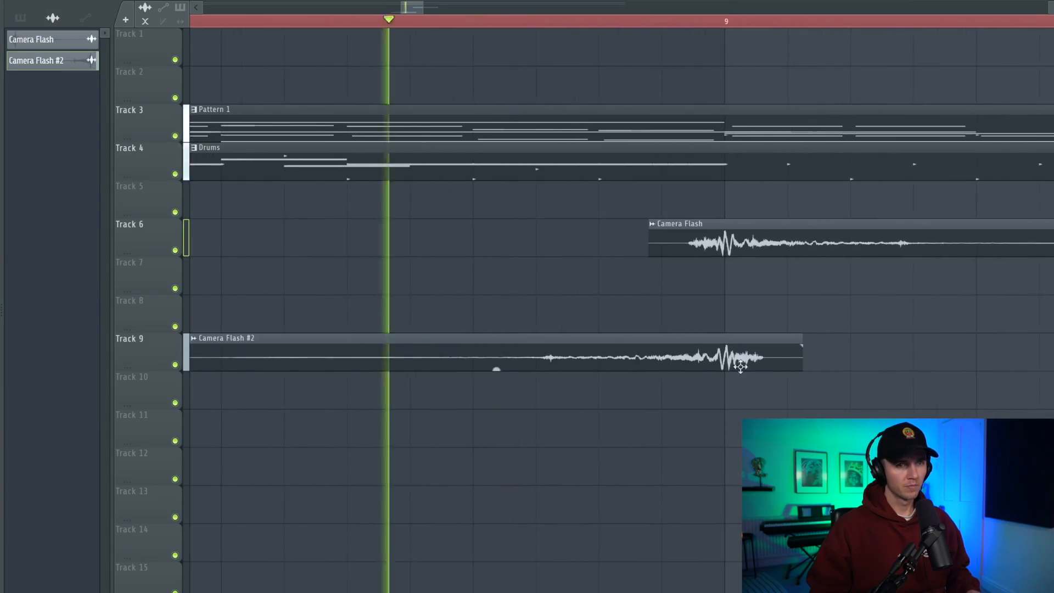
drag(428, 342, 467, 483)
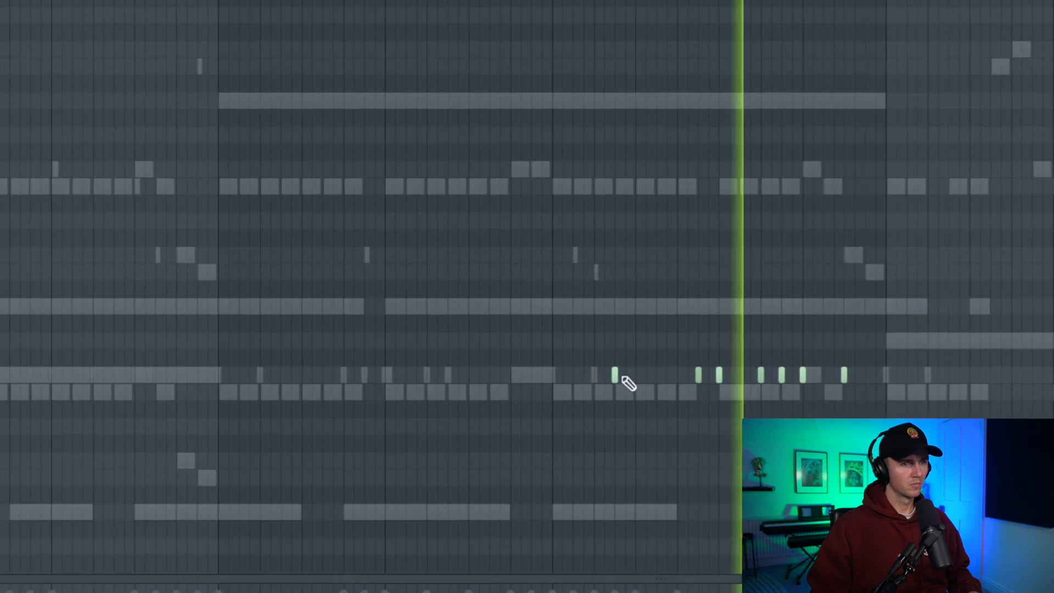
Step: Add C5 hits from bar 8 through bar 10 and erase the early C5 hit in bar 7
click(812, 373)
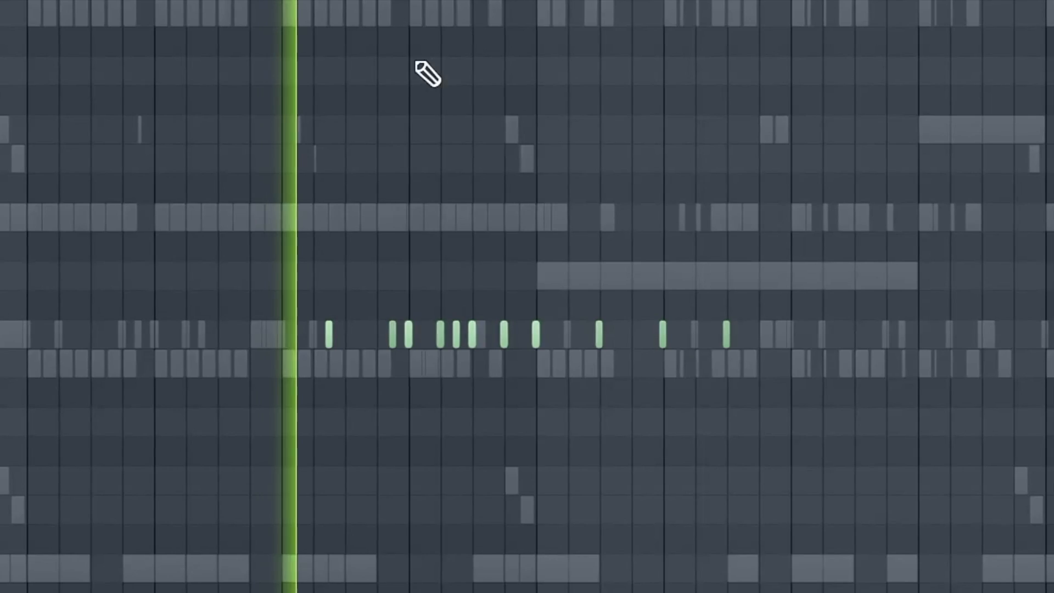
right_click(167, 335)
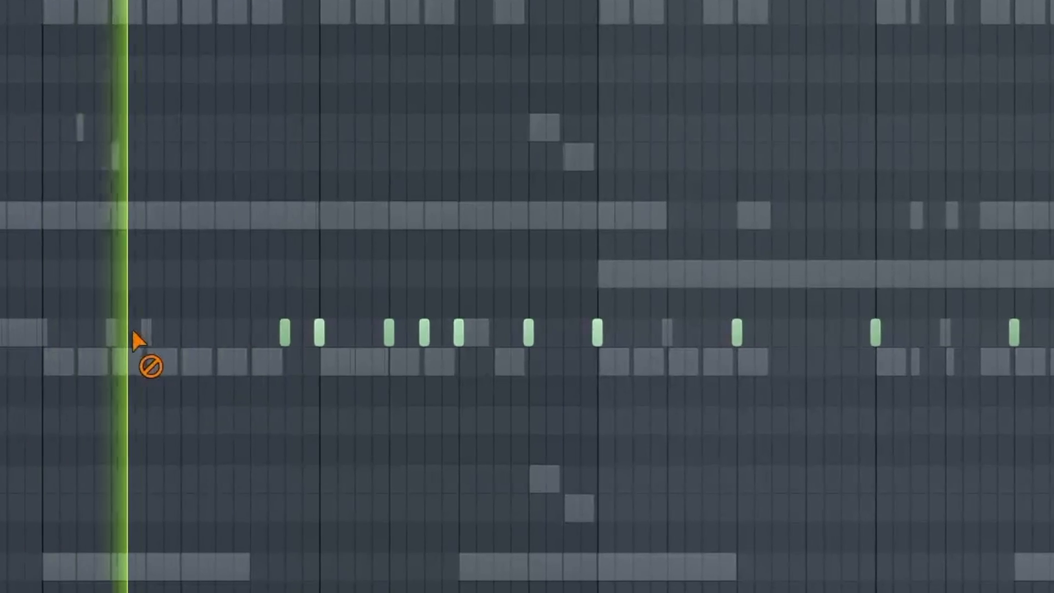
scroll(218, 337, down, 1)
scroll(142, 335, down, 1)
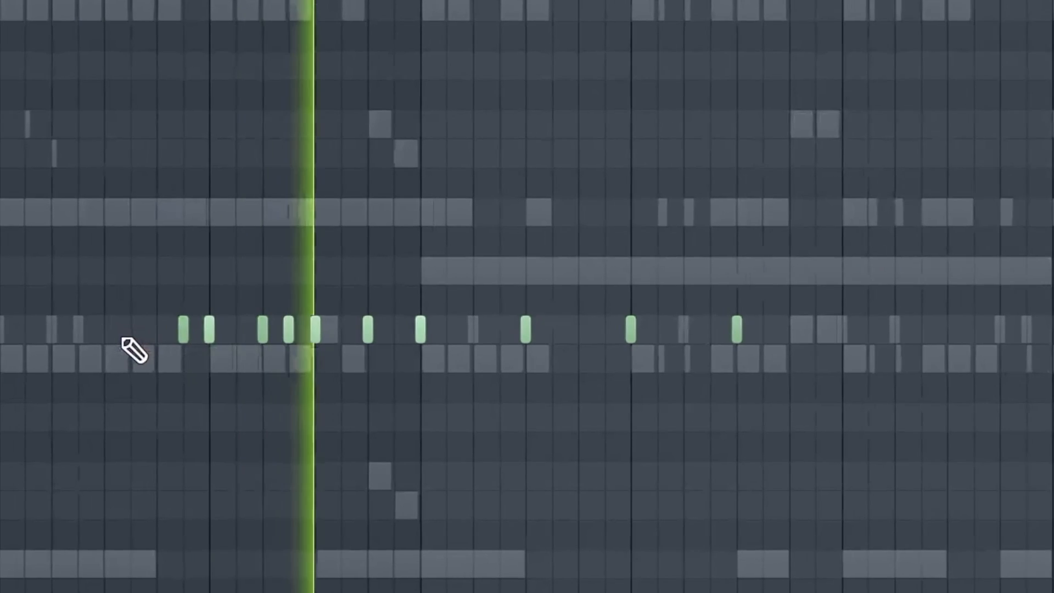
scroll(141, 330, up, 2)
scroll(141, 326, down, 3)
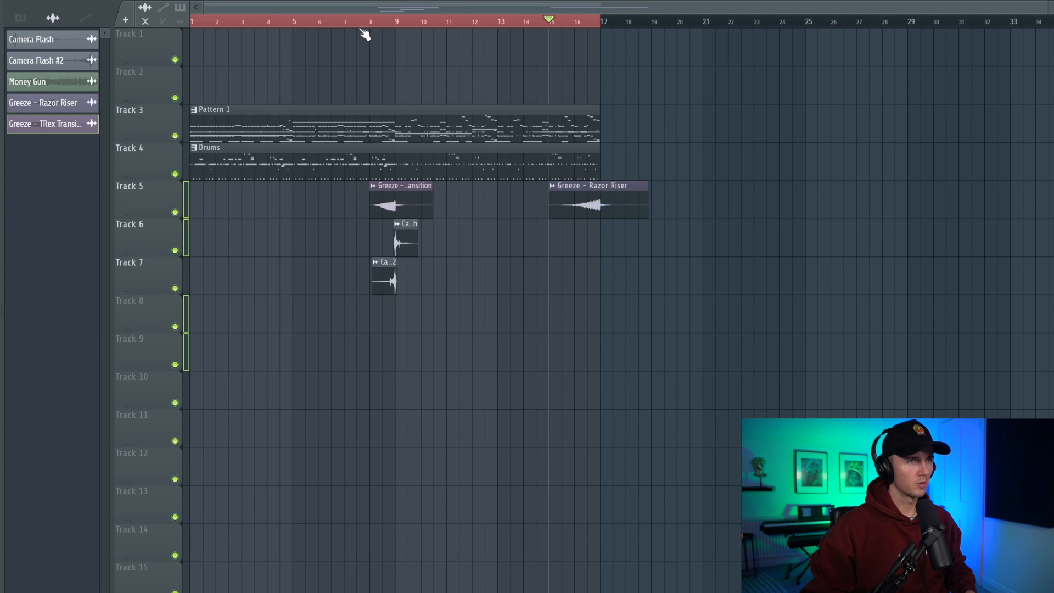
Step: Place Jay Cactus Drum Fill 2 [143bpm] on Track 7 and Drum Fill 21 [148bpm] on Track 8, leading into bar 17
scroll(401, 258, up, 5)
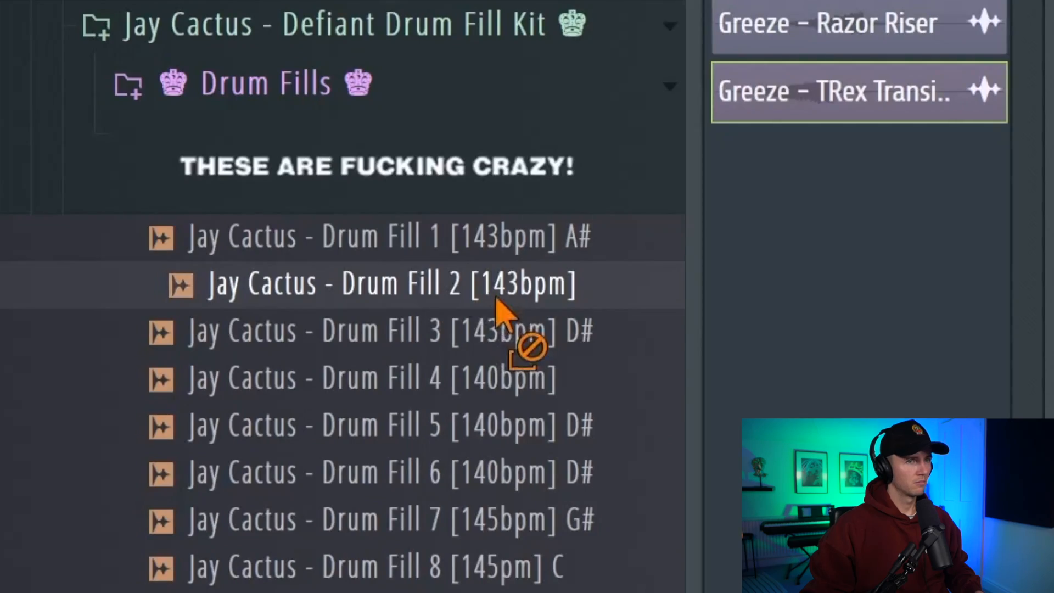
drag(499, 313, 565, 327)
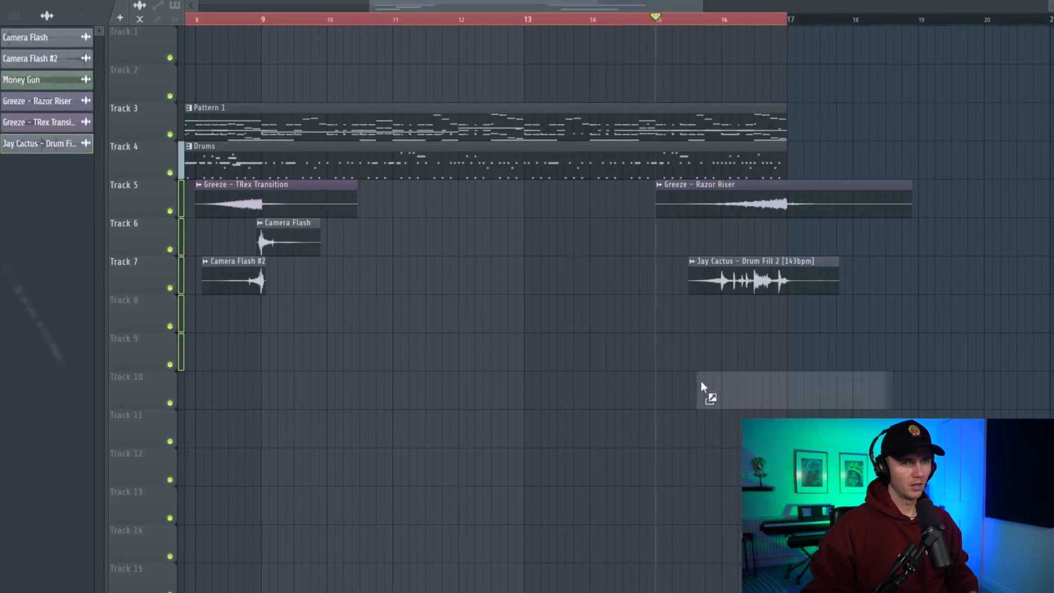
drag(703, 387, 708, 387)
scroll(788, 389, up, 4)
drag(787, 389, 820, 343)
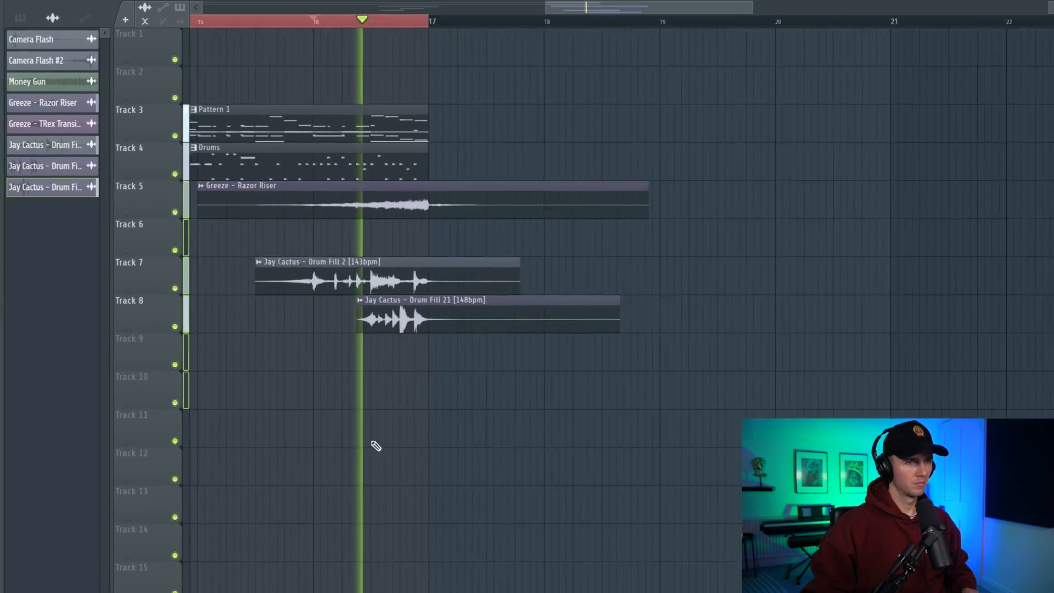
scroll(372, 439, down, 3)
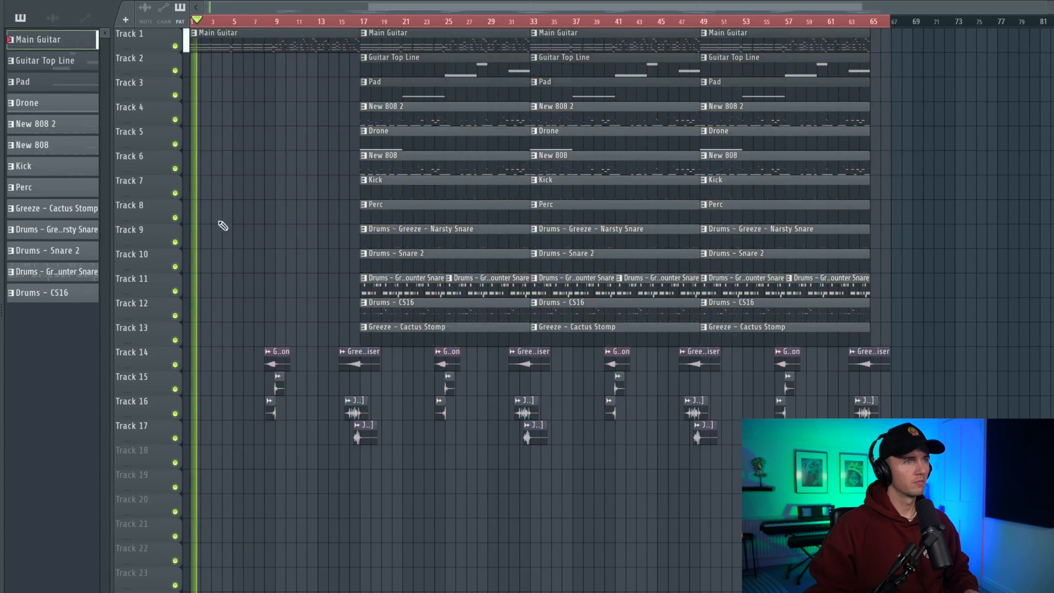
Step: Try to cut bars 5 to 9 out of the intro's Main Guitar clip
scroll(229, 230, up, 3)
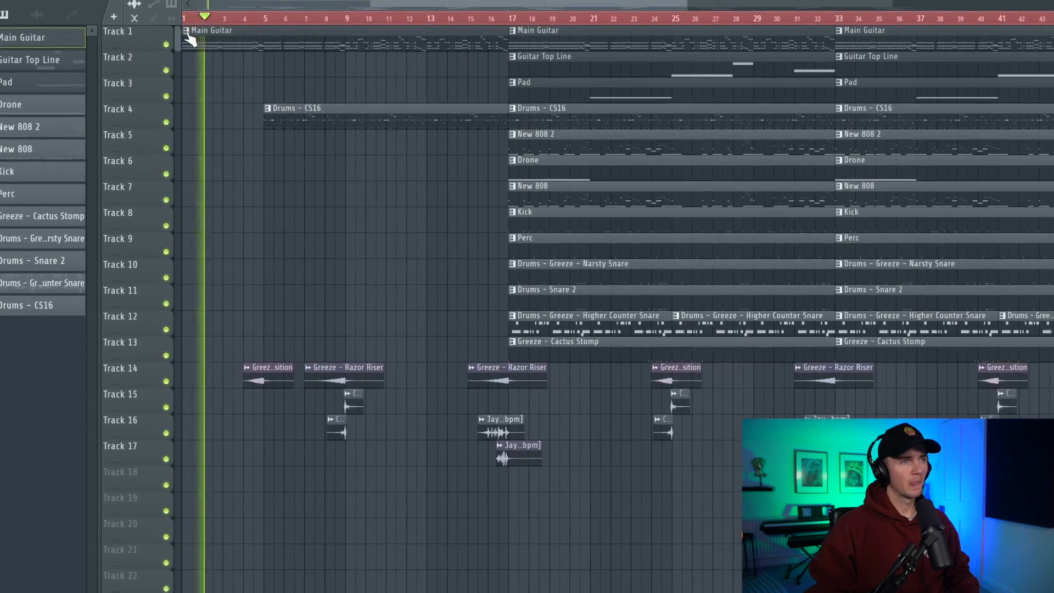
click(264, 48)
right_click(346, 48)
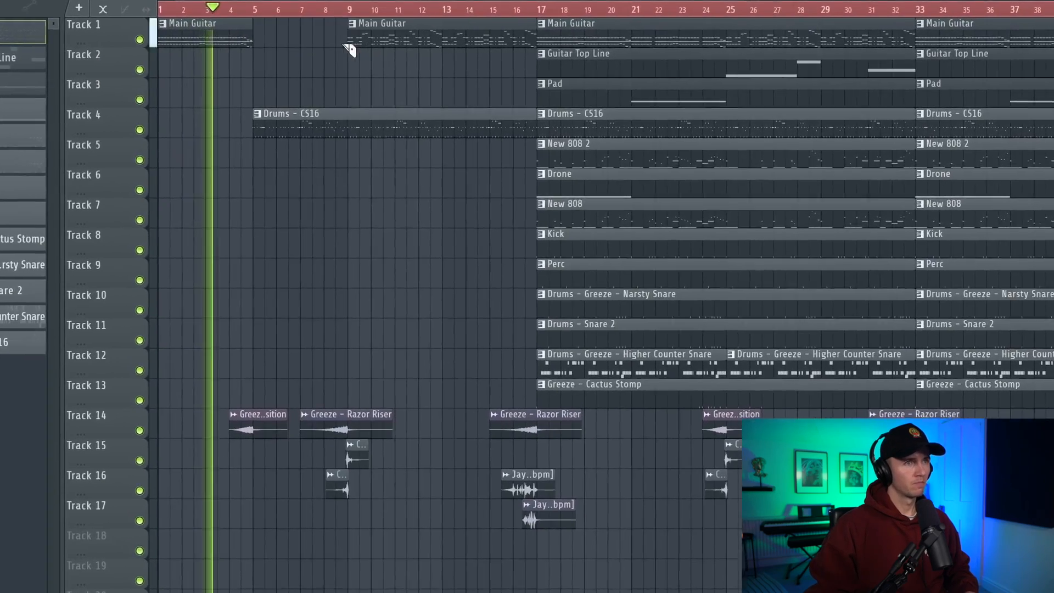
key(ctrl+z)
key(ctrl+z)
Step: Make the intro's Main Guitar clip unique as Main Guitar #2
key(b)
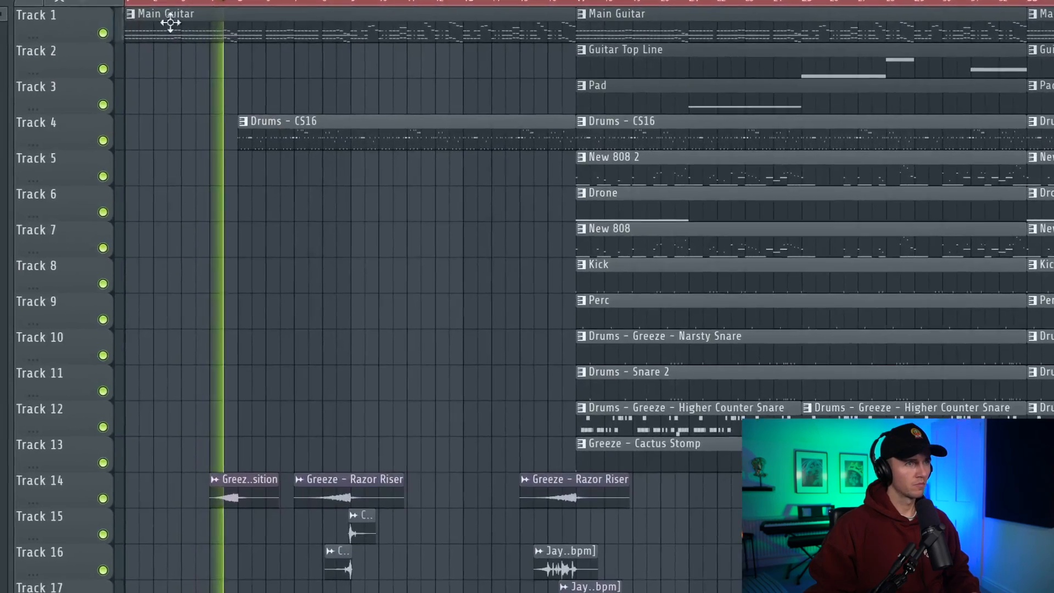
click(132, 14)
click(181, 134)
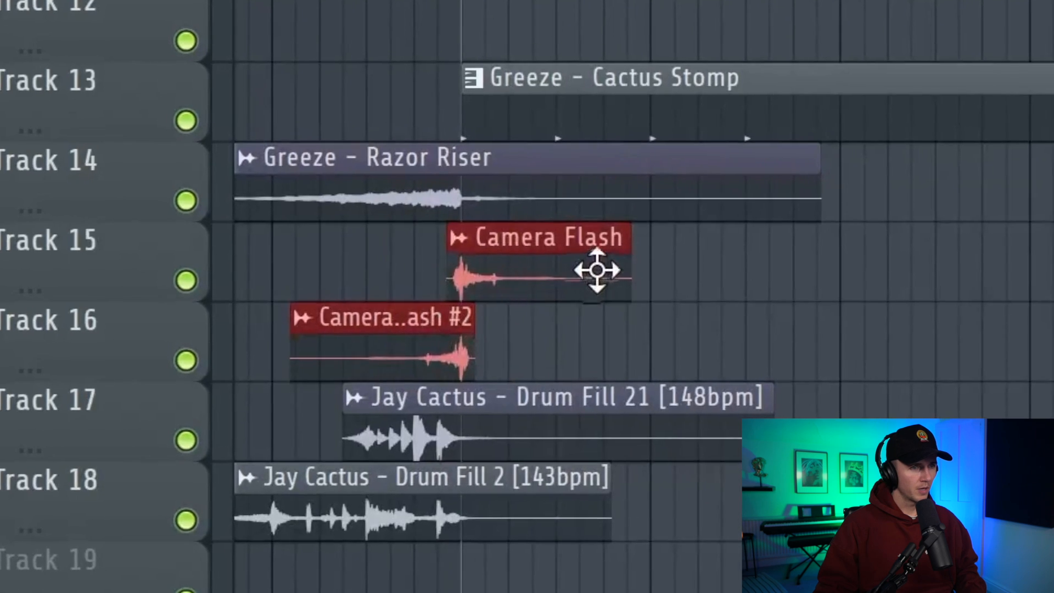
Step: Move the two intro Camera Flash clips two bars later so they meet at bar 11, and play the section
drag(597, 269, 782, 266)
key(space)
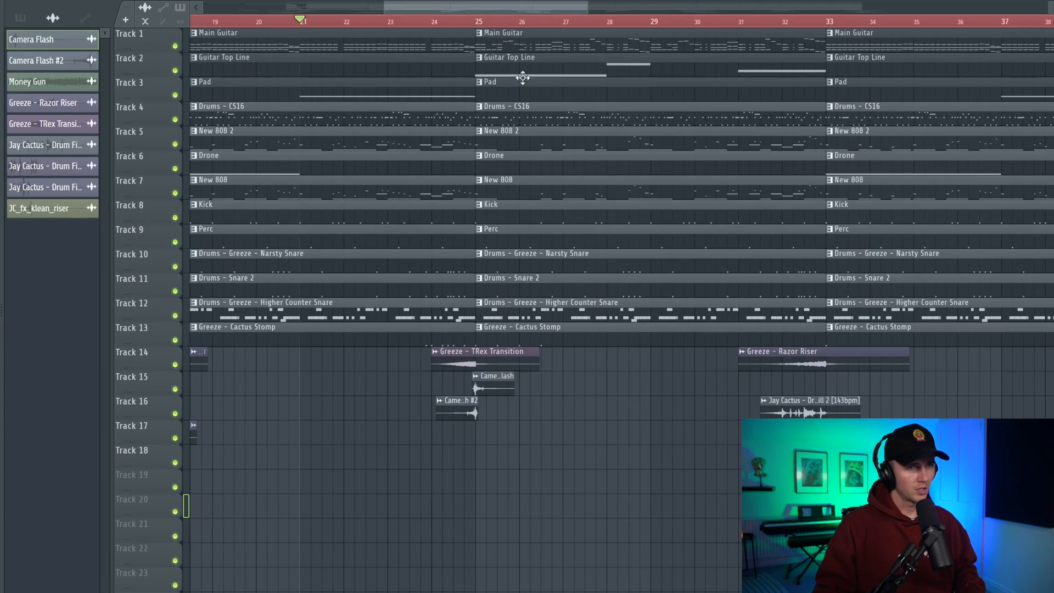
Step: Clear the clips on Tracks 2 to 12 between bars 25 and 33 and play the transition from bar 24
drag(524, 68, 540, 270)
click(433, 21)
right_click(547, 288)
right_click(548, 307)
key(space)
scroll(574, 274, down, 2)
scroll(574, 272, down, 3)
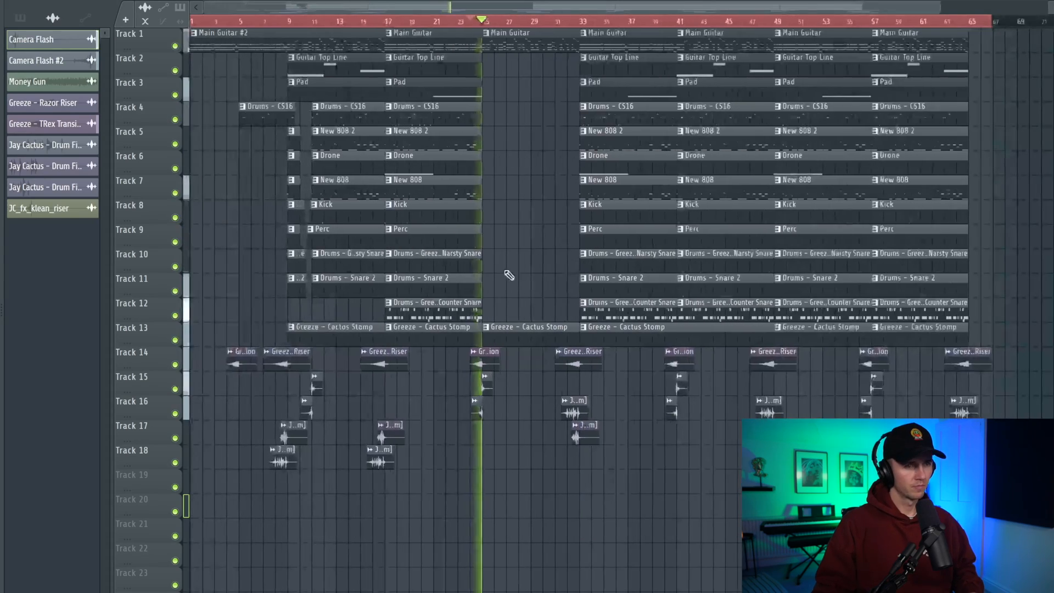
Step: Play the arrangement from bar 15 to check the intro's transition into the section at bar 17
scroll(510, 273, up, 3)
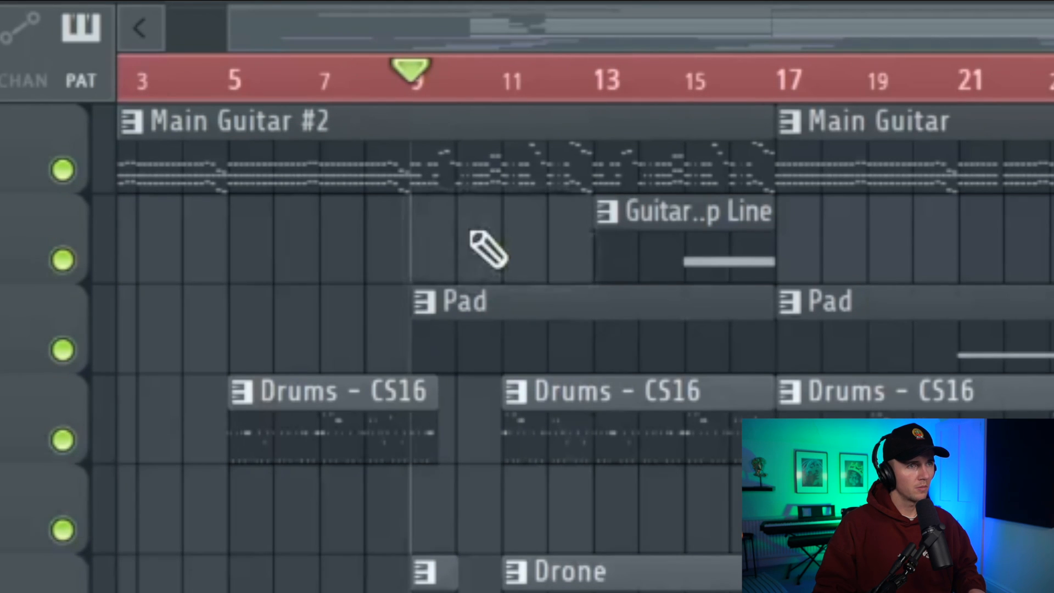
click(685, 83)
key(space)
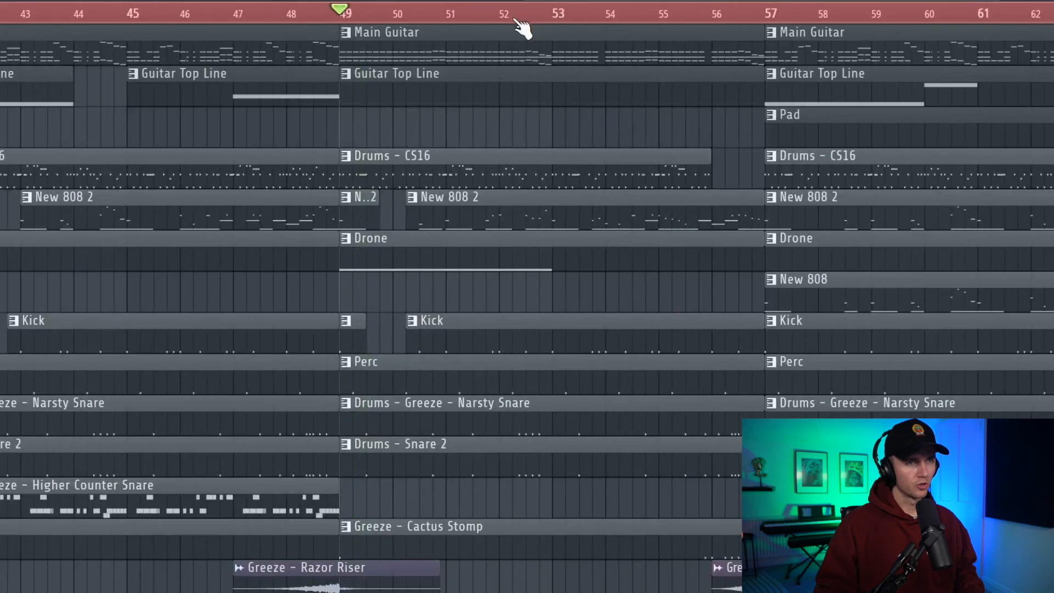
Step: Delete the Guitar Top Line clip at bar 49 and cut gaps in Main Guitar and Drums - CS16 before bars 50, 52, 54 and 56
right_click(576, 74)
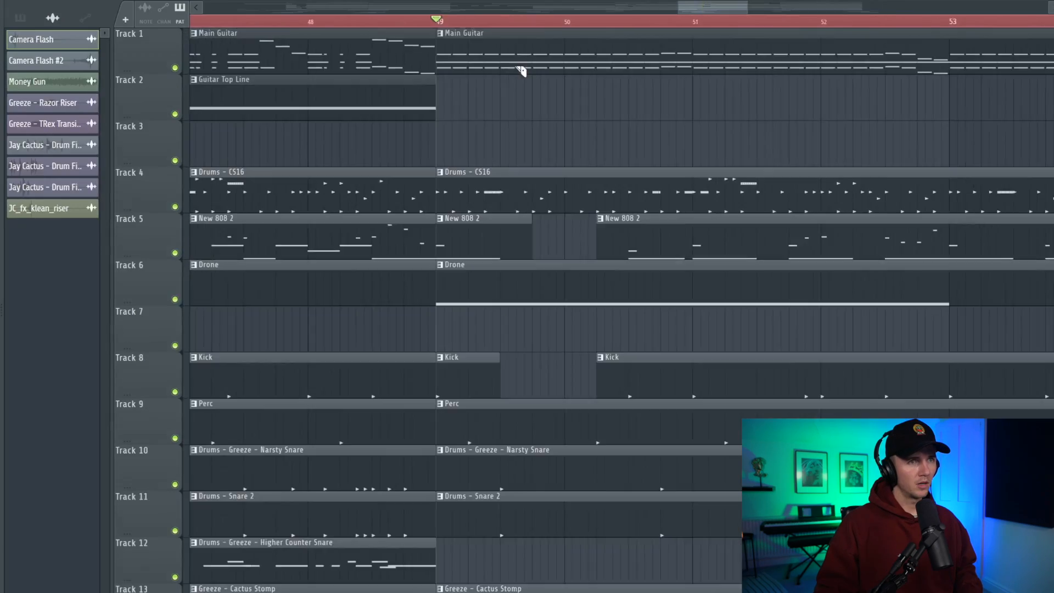
click(518, 67)
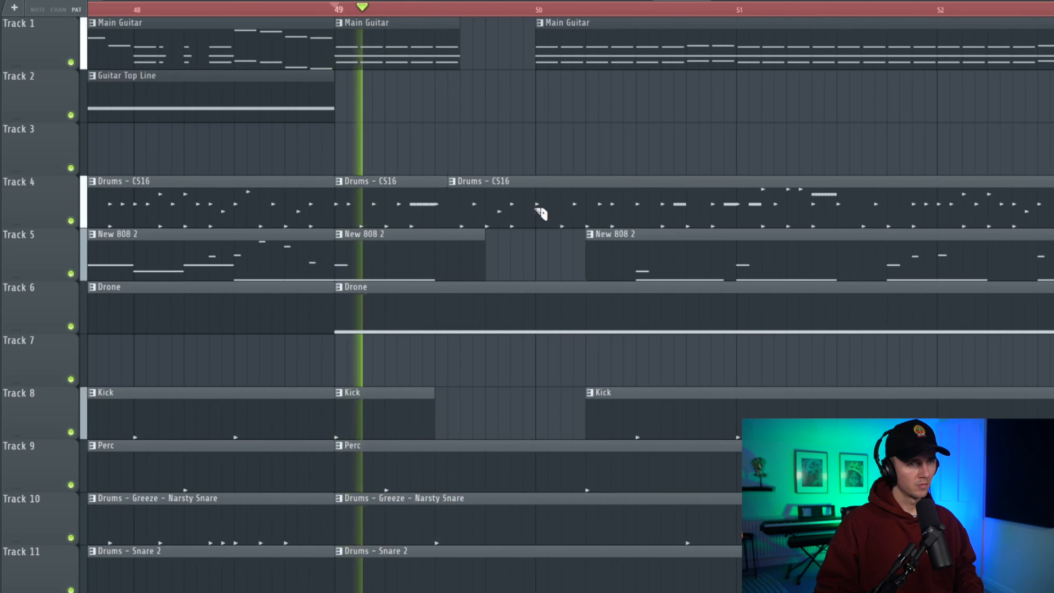
right_click(537, 210)
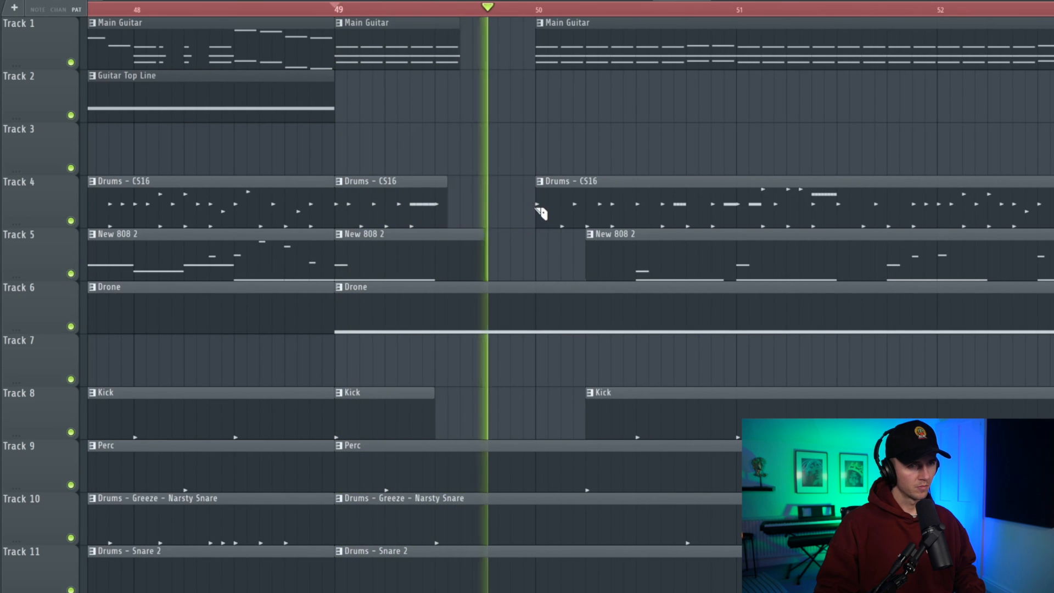
scroll(537, 209, down, 3)
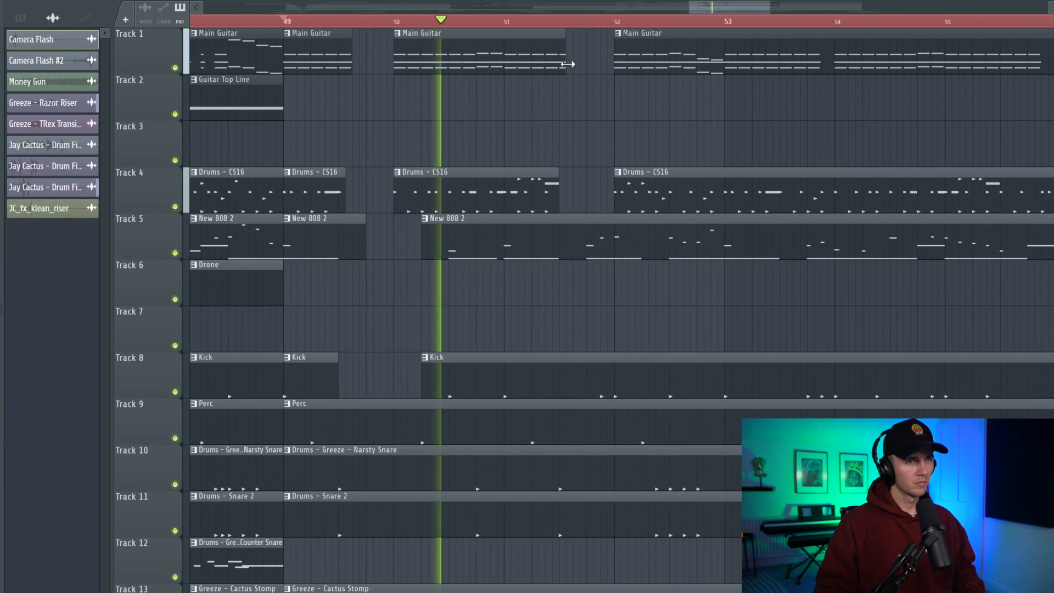
scroll(574, 176, up, 3)
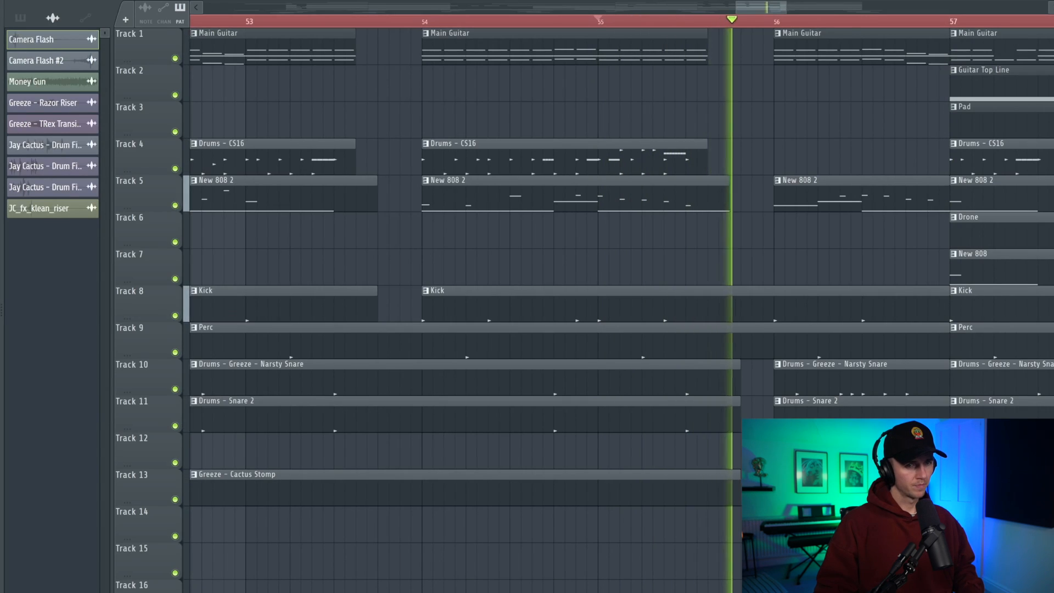
Step: Slice the New 808 clip on Track 7 late in bar 55, keep only the part leading into bar 57, and play it
scroll(735, 430, down, 8)
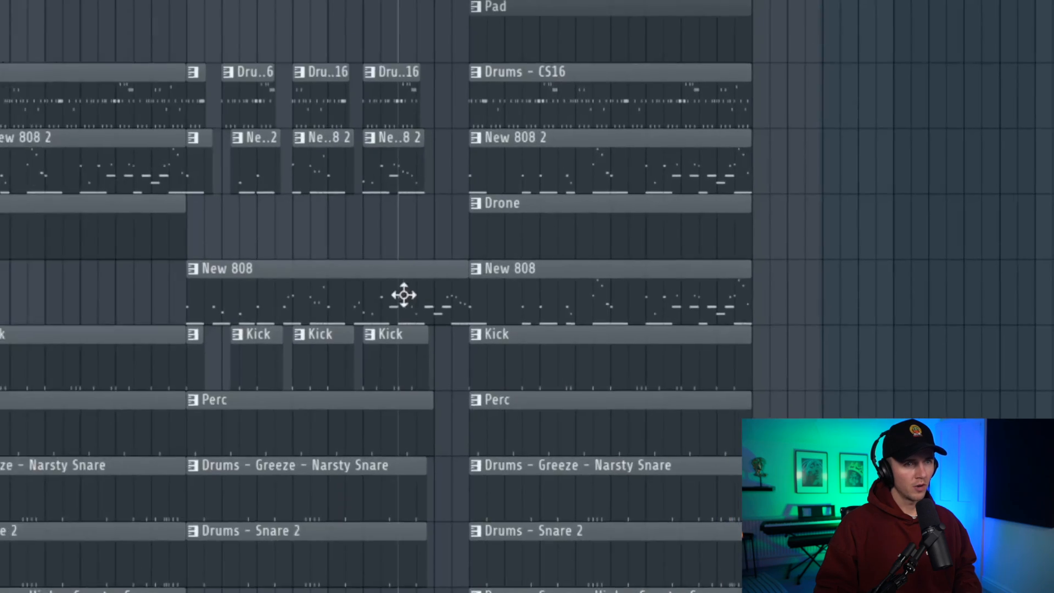
scroll(599, 267, up, 2)
key(c)
scroll(469, 306, up, 2)
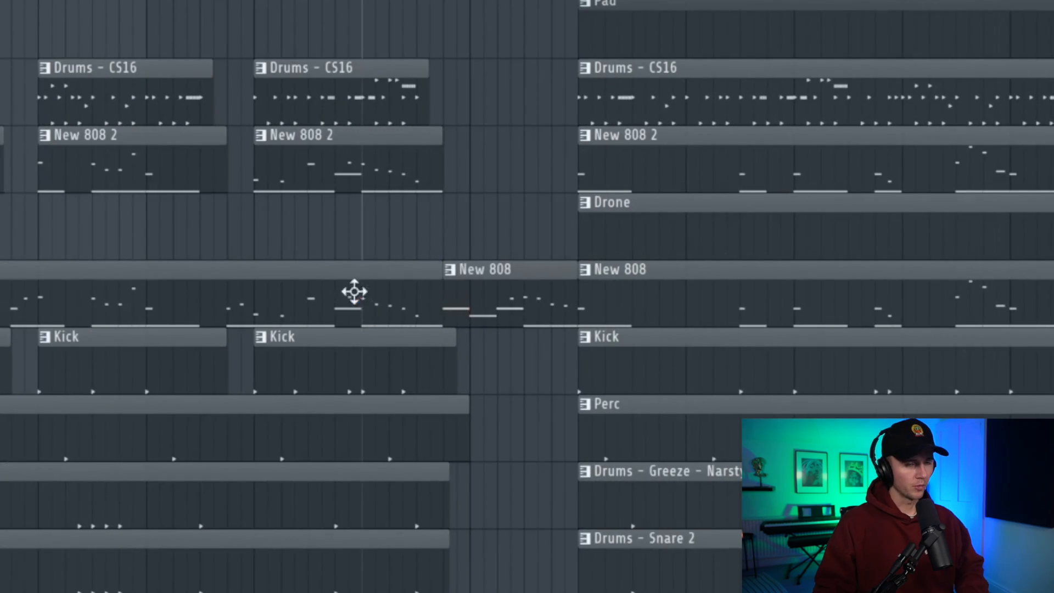
key(space)
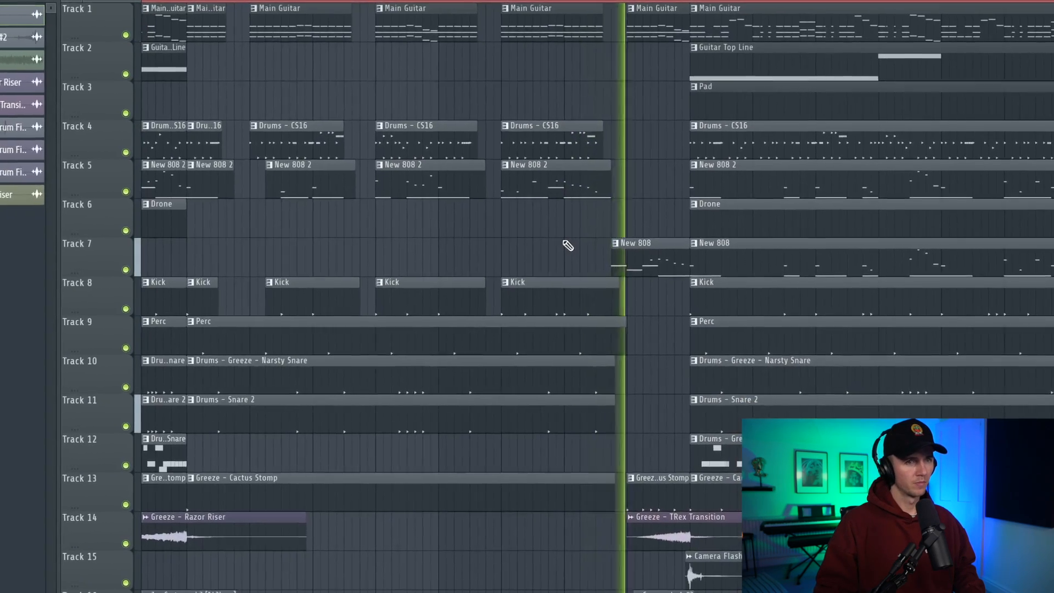
Step: Trim the remaining New 808 clip to start at bar 56 and replay the lead-in
key(space)
key(space)
key(c)
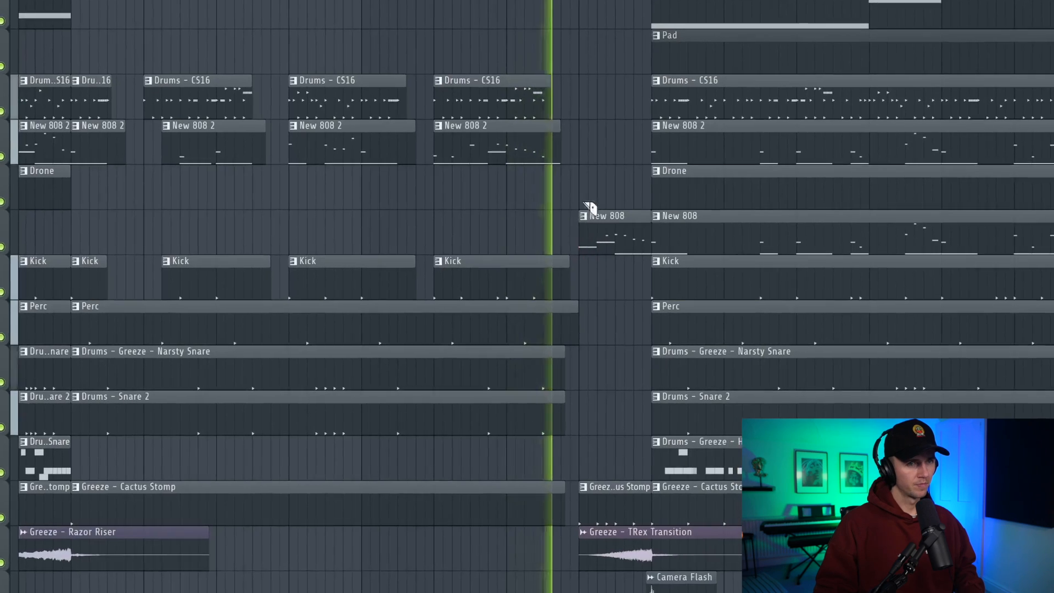